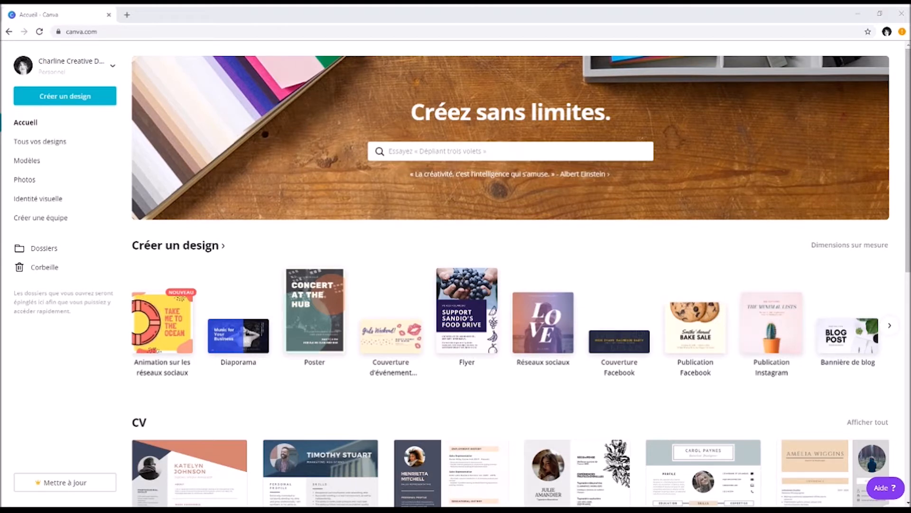
# - Search for "couverture" and open the Couverture d'événement Facebook design templates
pyautogui.scroll(-1, 521, 274)
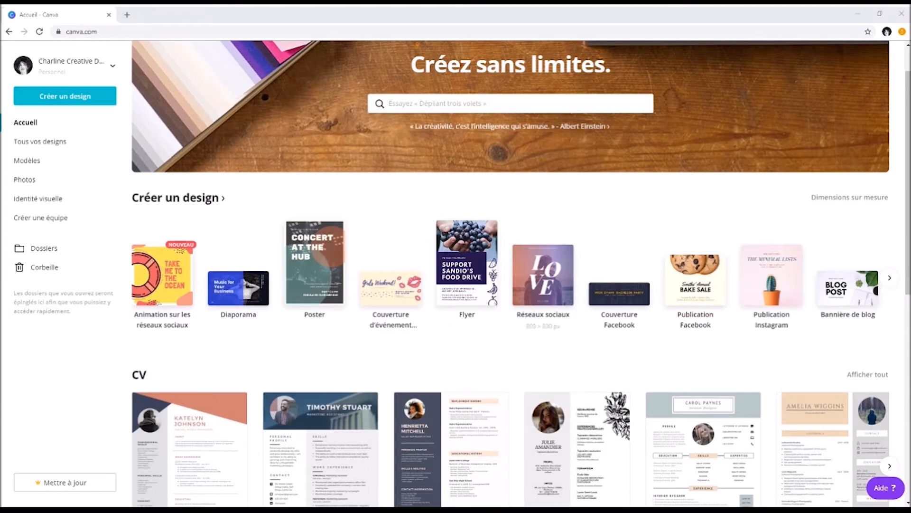
pyautogui.scroll(-5, 543, 285)
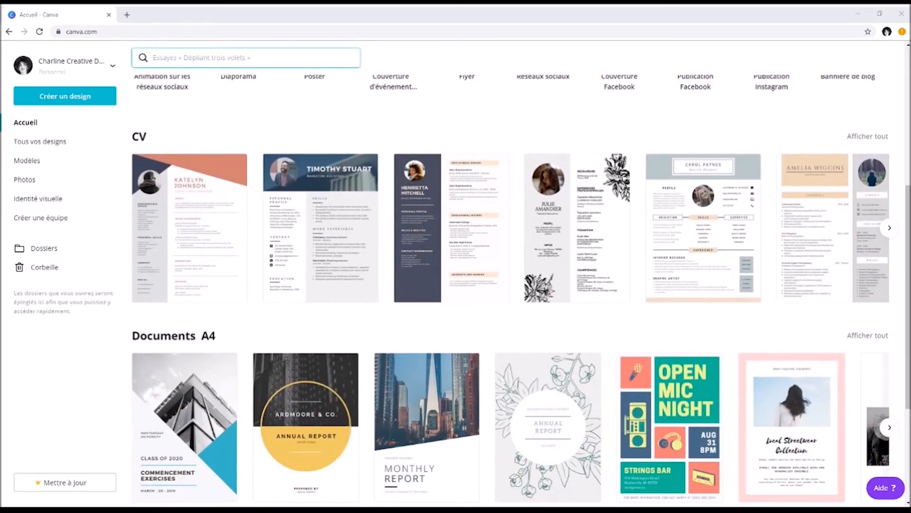
pyautogui.scroll(-2, 521, 285)
pyautogui.scroll(8, 521, 285)
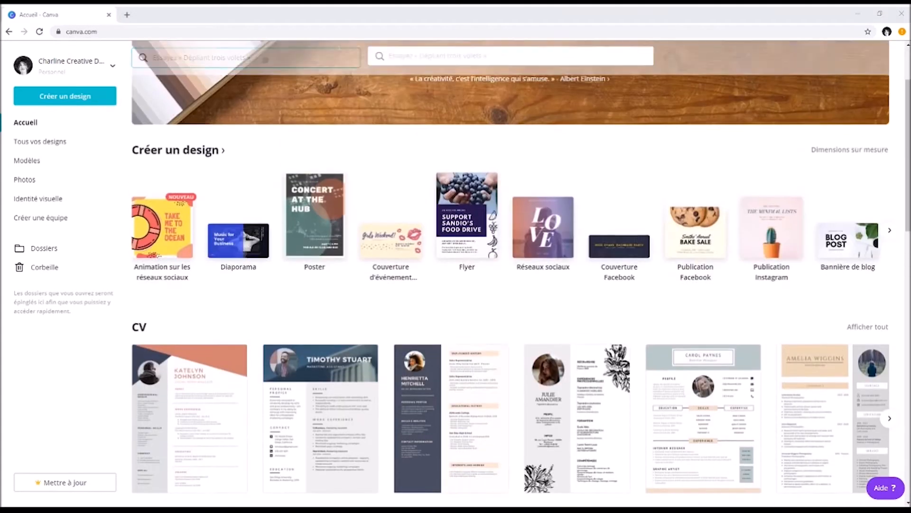
pyautogui.click(419, 151)
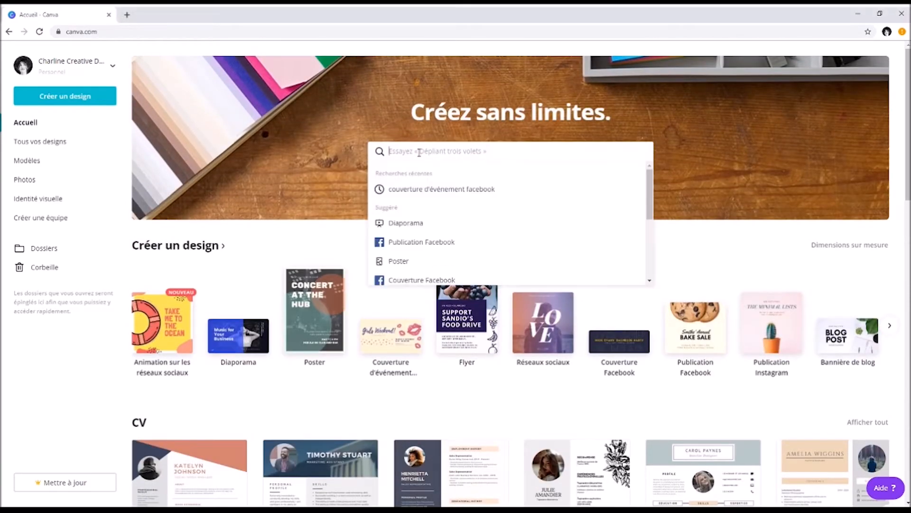
pyautogui.write('c')
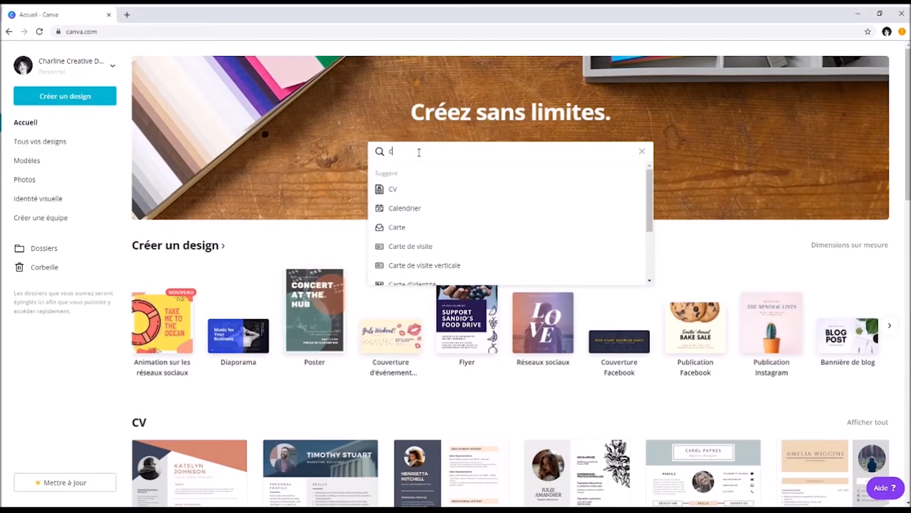
pyautogui.write('ouverture')
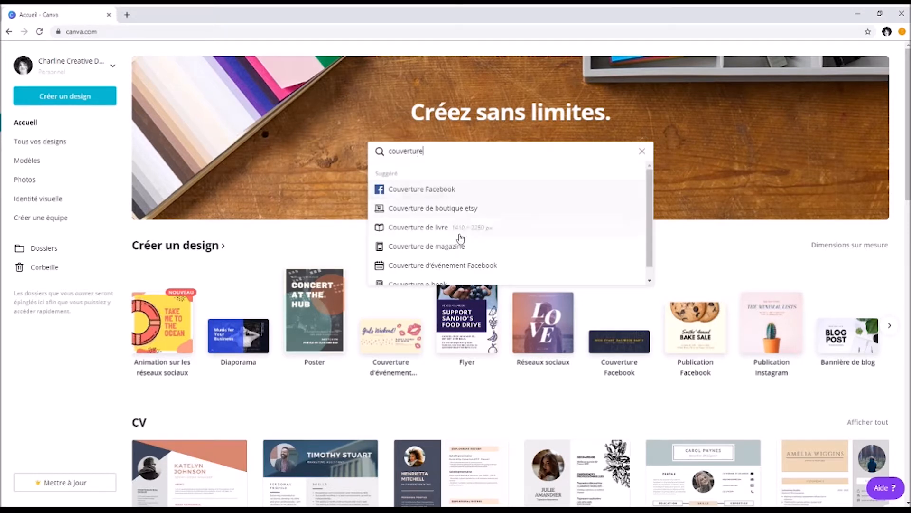
pyautogui.click(457, 266)
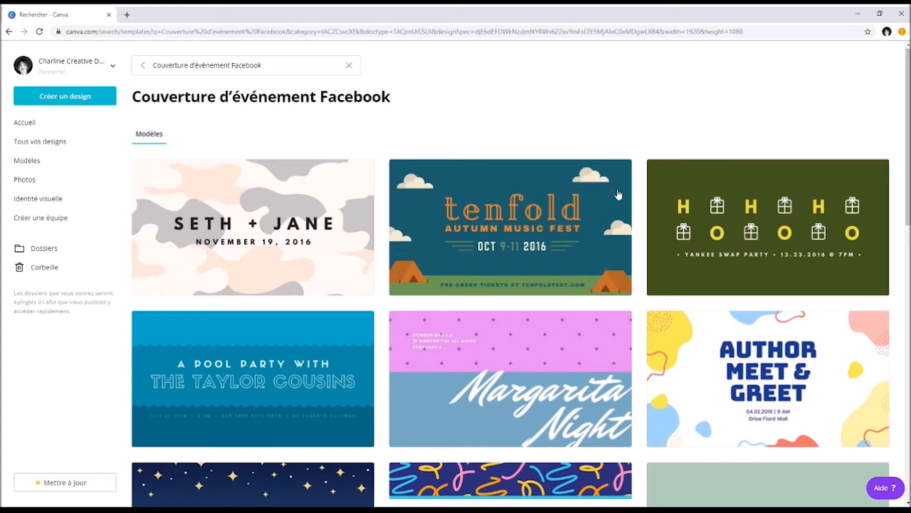
# - Browse the Facebook event cover templates and open the Siouxee Tour Guide template with the harbour photo
pyautogui.scroll(-2, 581, 300)
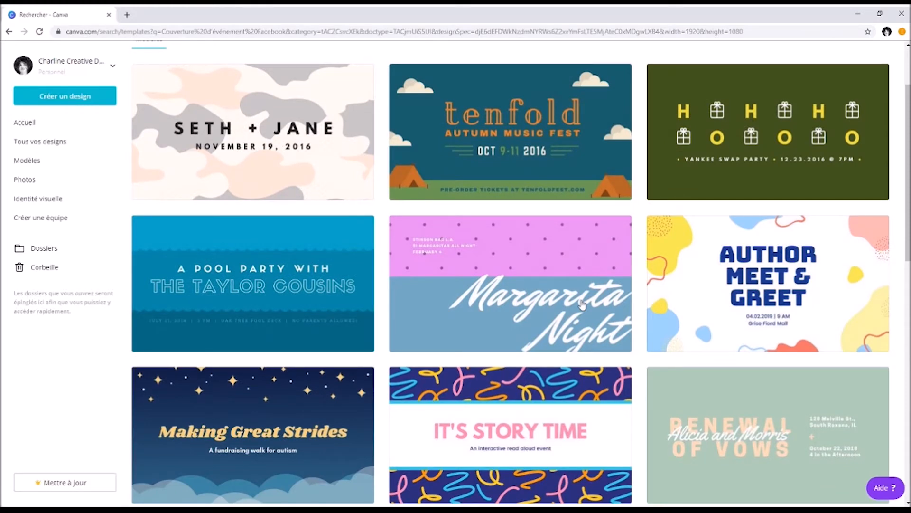
pyautogui.scroll(-7, 533, 286)
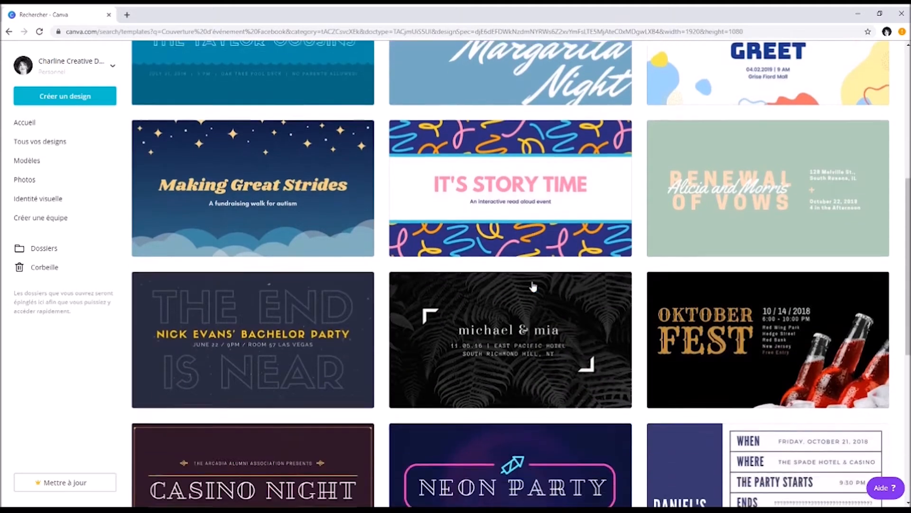
pyautogui.scroll(-6, 533, 286)
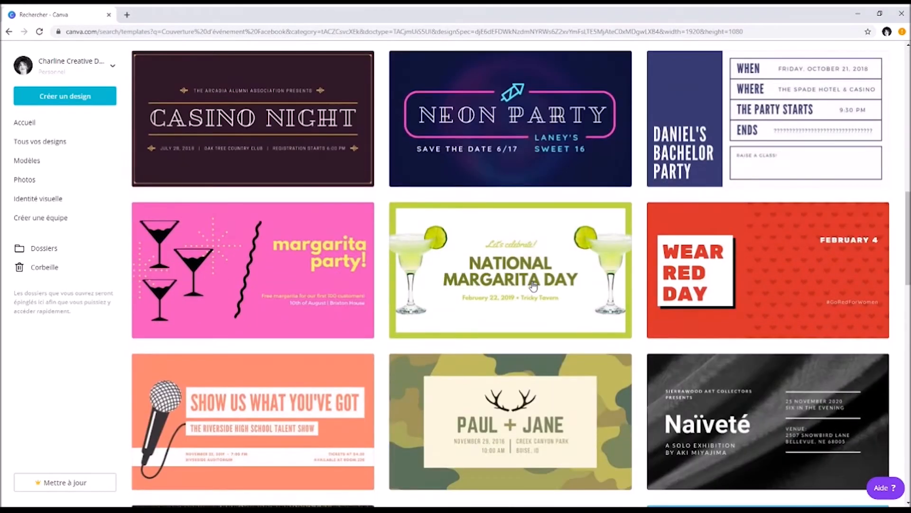
pyautogui.scroll(-1, 533, 285)
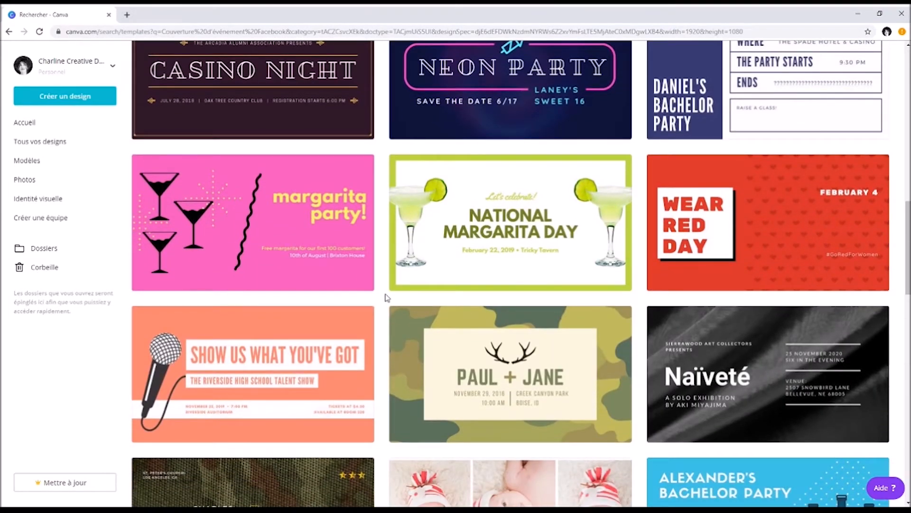
pyautogui.scroll(-2, 385, 297)
pyautogui.scroll(-2, 385, 297)
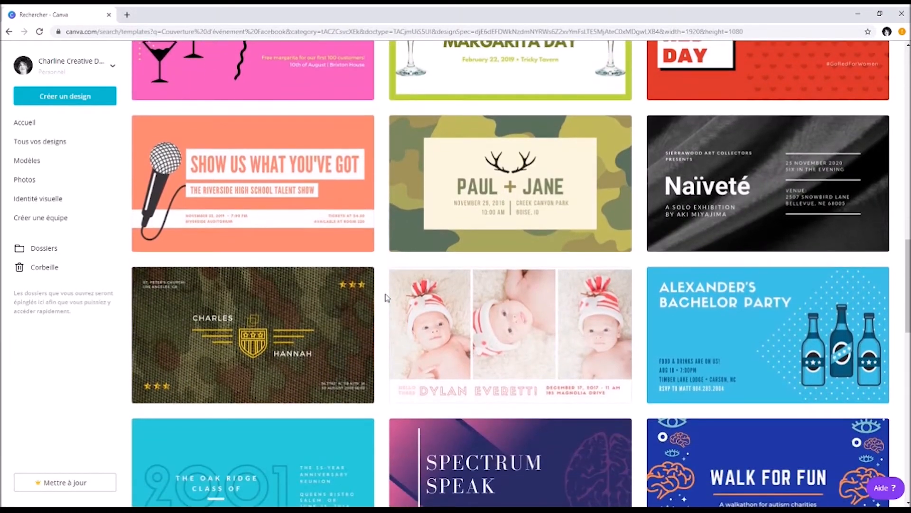
pyautogui.scroll(-3, 385, 297)
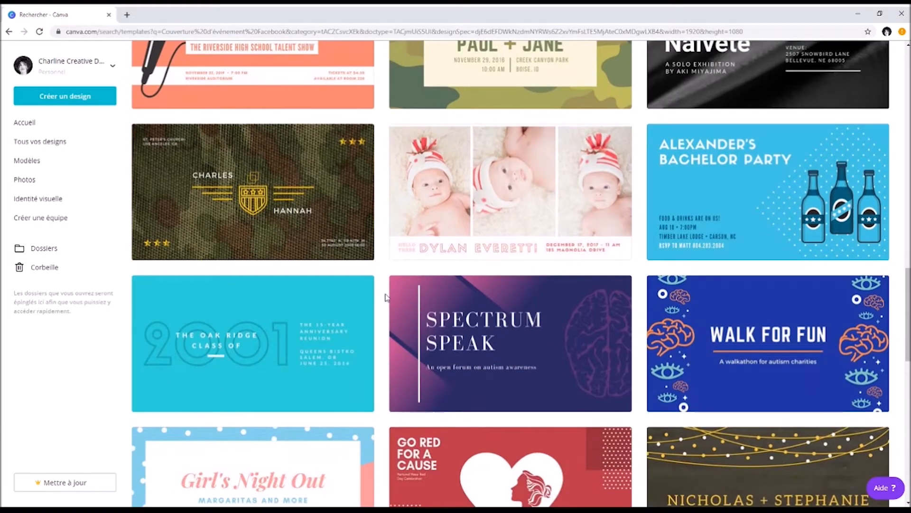
pyautogui.scroll(-6, 386, 297)
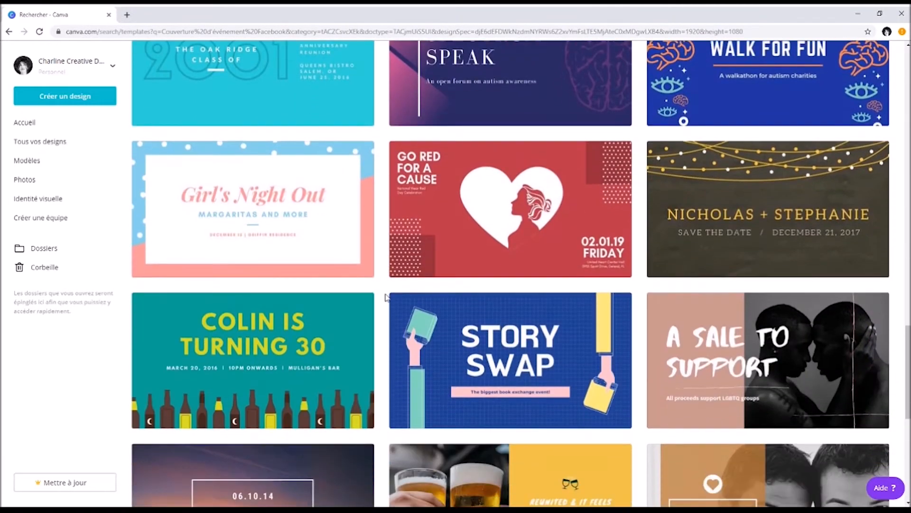
pyautogui.scroll(-5, 386, 297)
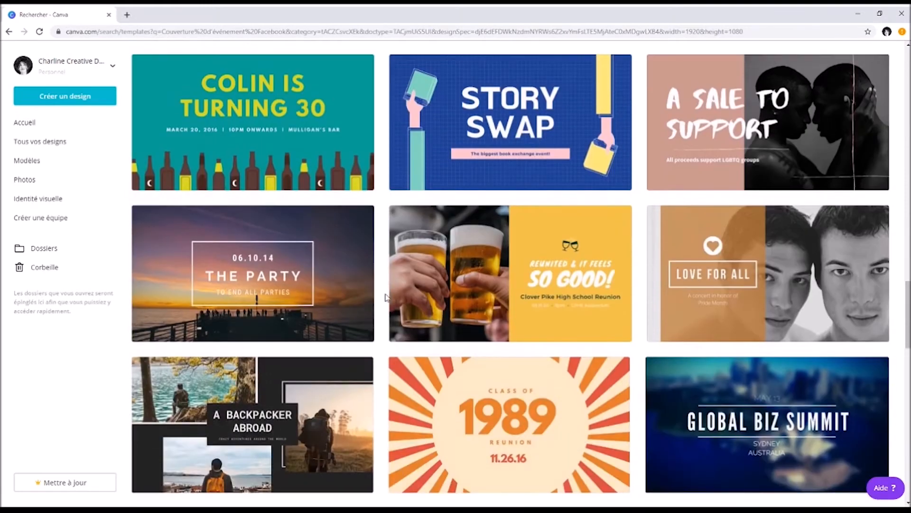
pyautogui.scroll(-3, 386, 297)
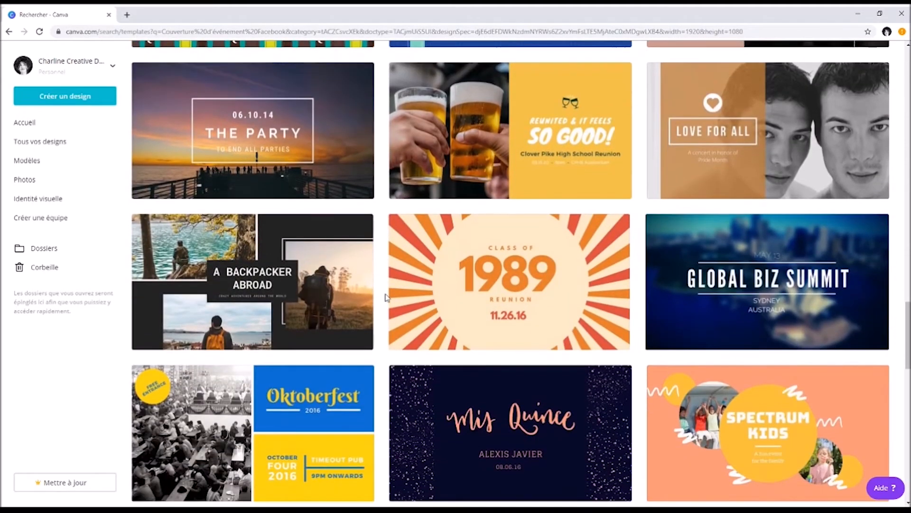
pyautogui.scroll(-1, 385, 297)
pyautogui.scroll(-9, 386, 298)
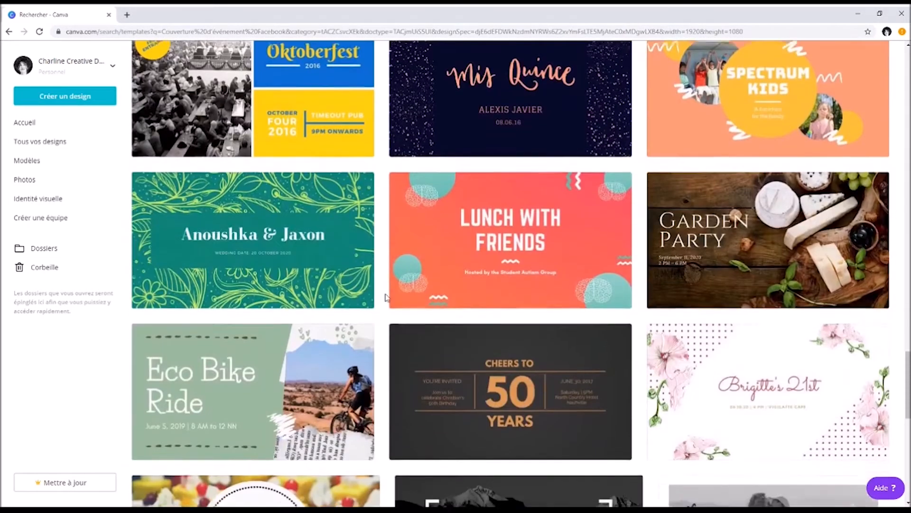
pyautogui.scroll(-15, 385, 297)
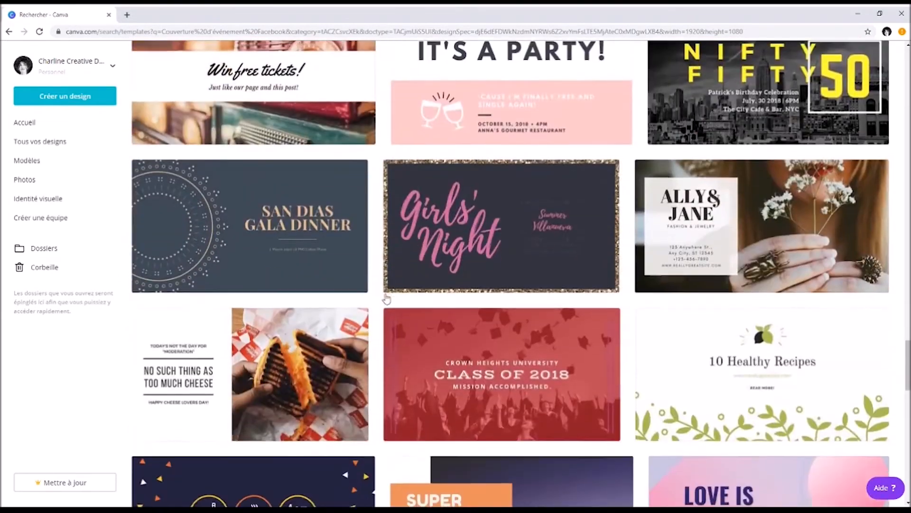
pyautogui.scroll(-3, 387, 298)
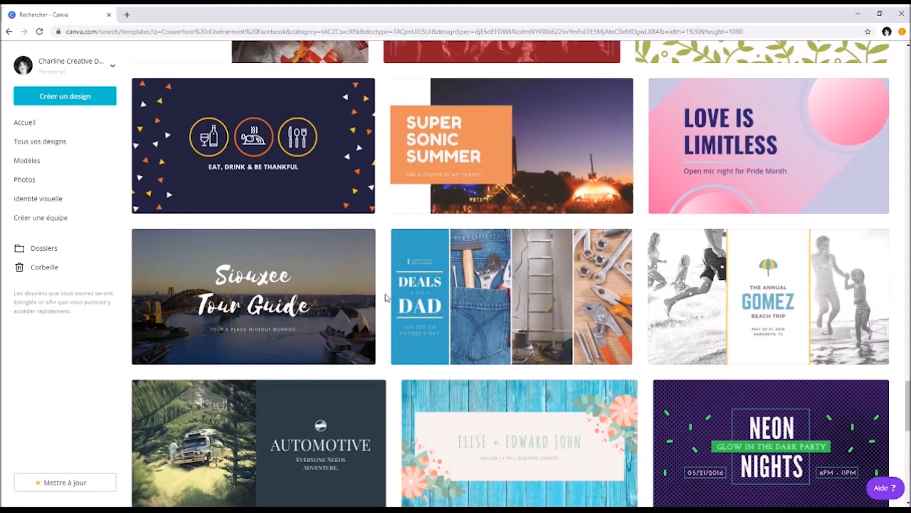
pyautogui.click(344, 298)
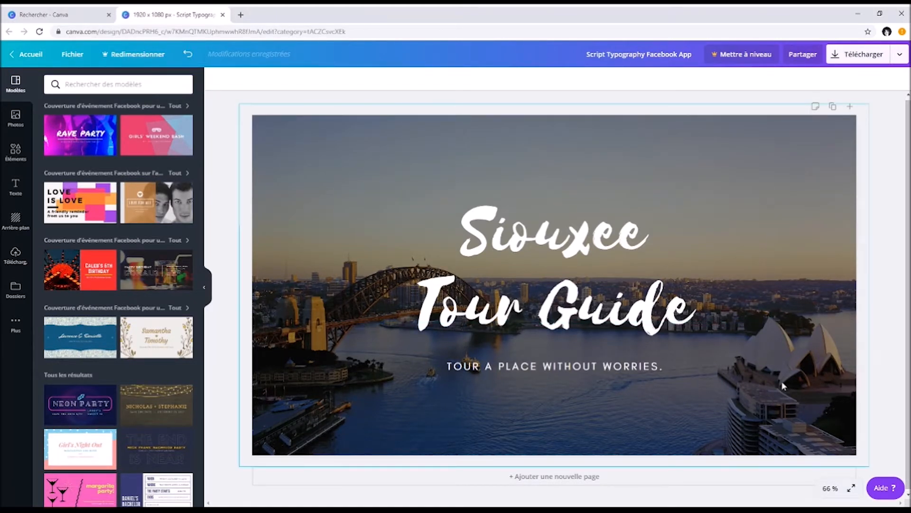
# - Delete the harbour background photo from the template
pyautogui.click(779, 435)
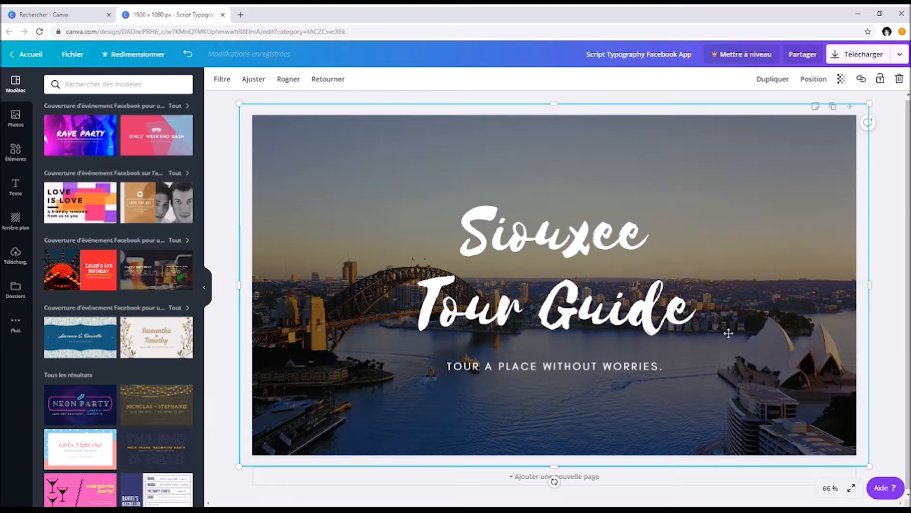
pyautogui.press('Delete')
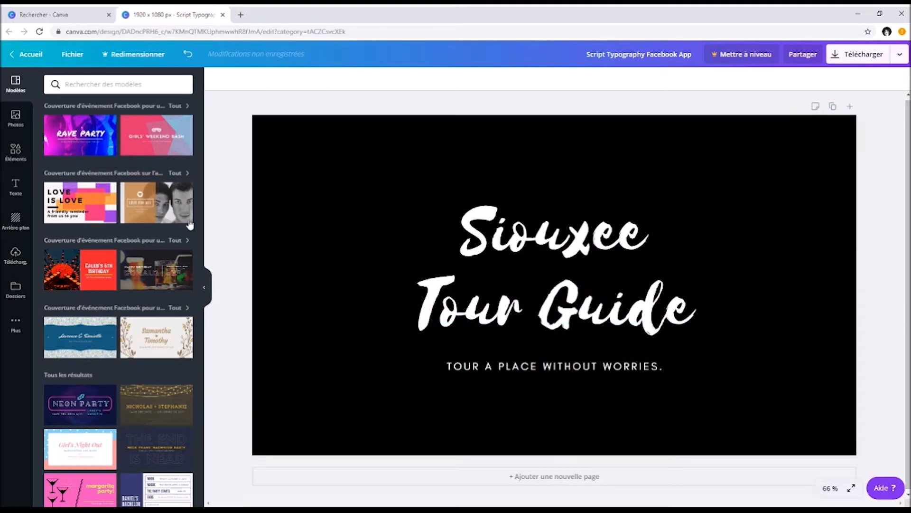
# - Try the uploaded wide photo of the dancer spreading her red skirt as an enlarged background, and delete it again
pyautogui.click(23, 253)
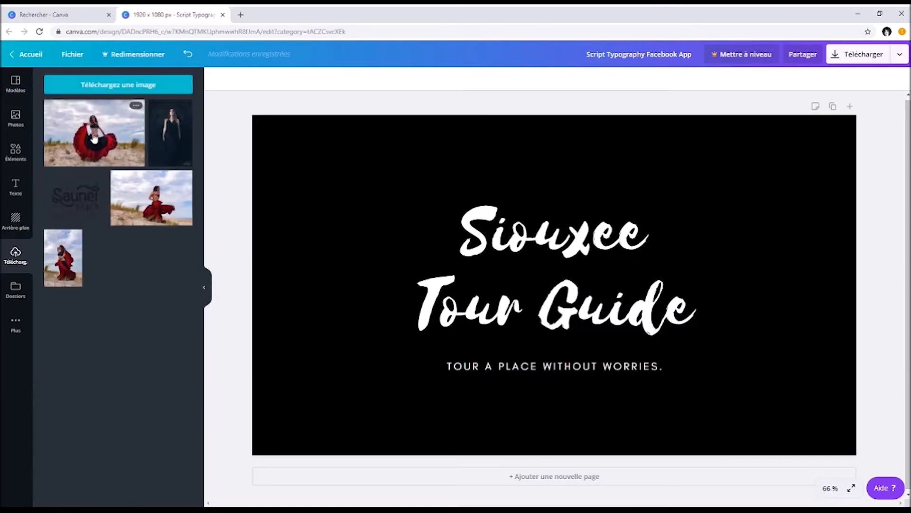
pyautogui.click(98, 150)
pyautogui.moveTo(350, 149); pyautogui.dragTo(245, 80)
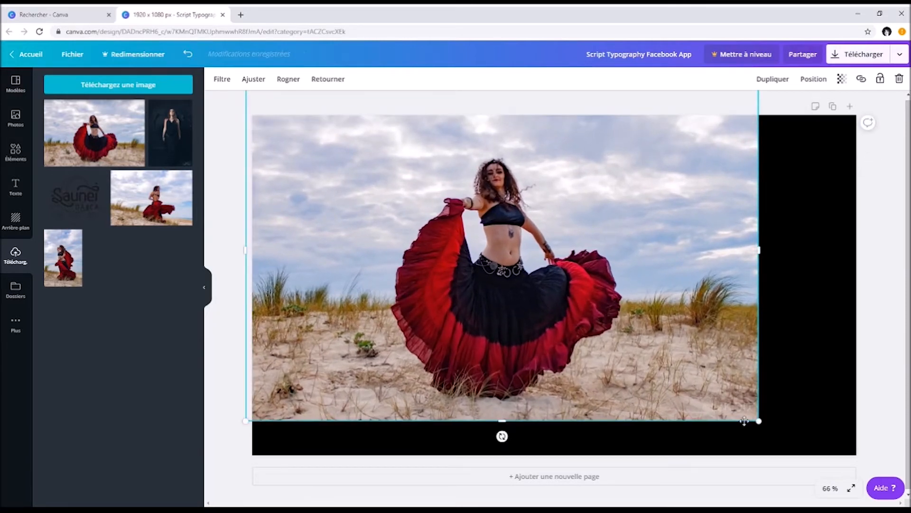
pyautogui.moveTo(759, 421); pyautogui.dragTo(856, 476)
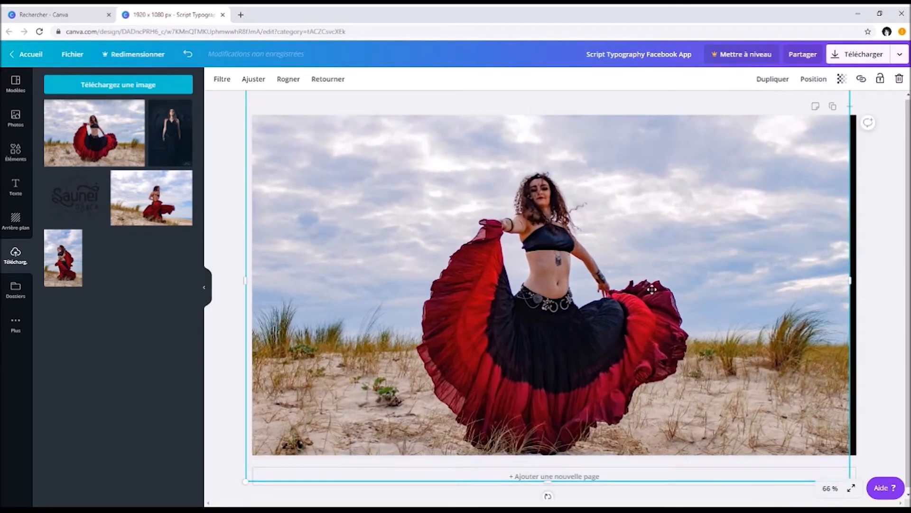
pyautogui.press('Delete')
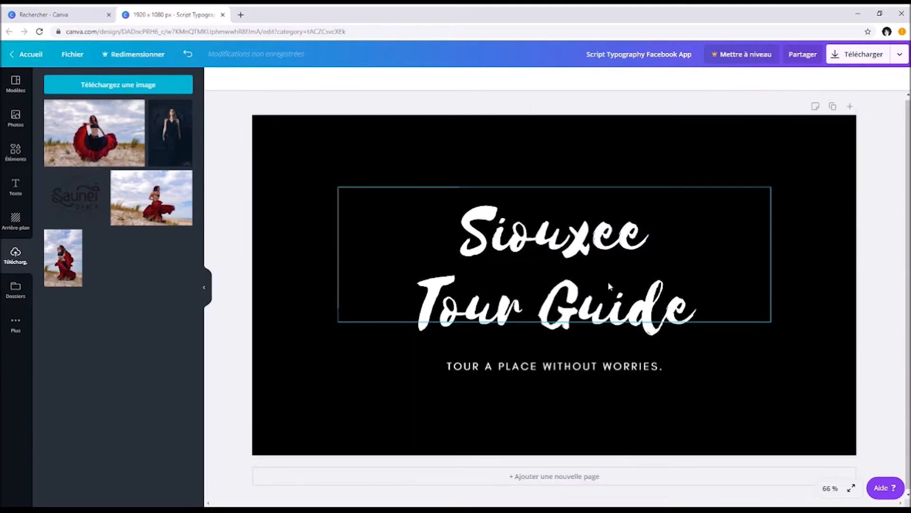
# - Search the photo library for "belly dance" and add the first free photo, the dancer's midriff with a studded belt
pyautogui.click(15, 117)
pyautogui.click(142, 86)
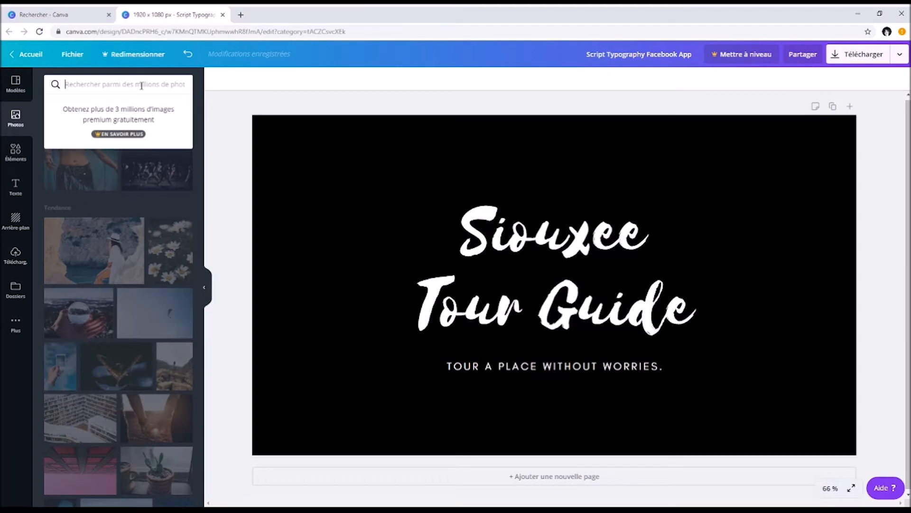
pyautogui.write('belly dance')
pyautogui.press('Return')
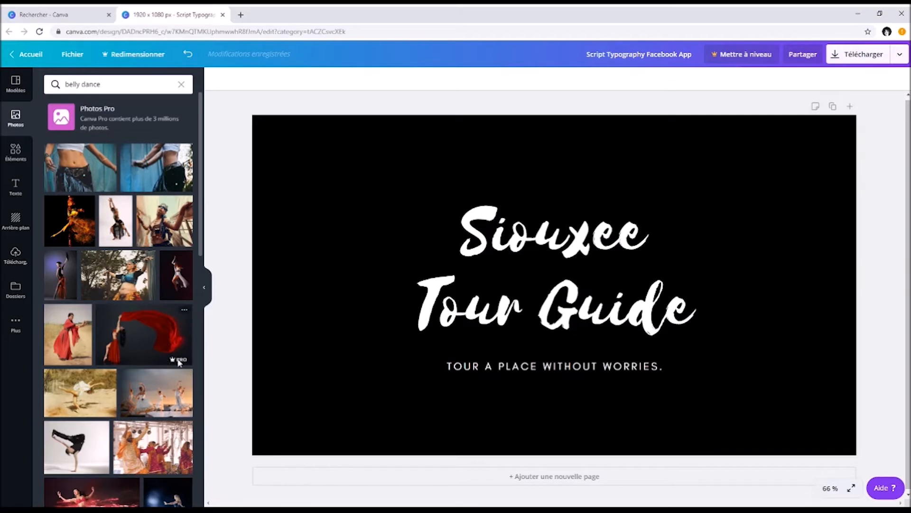
pyautogui.moveTo(179, 363)
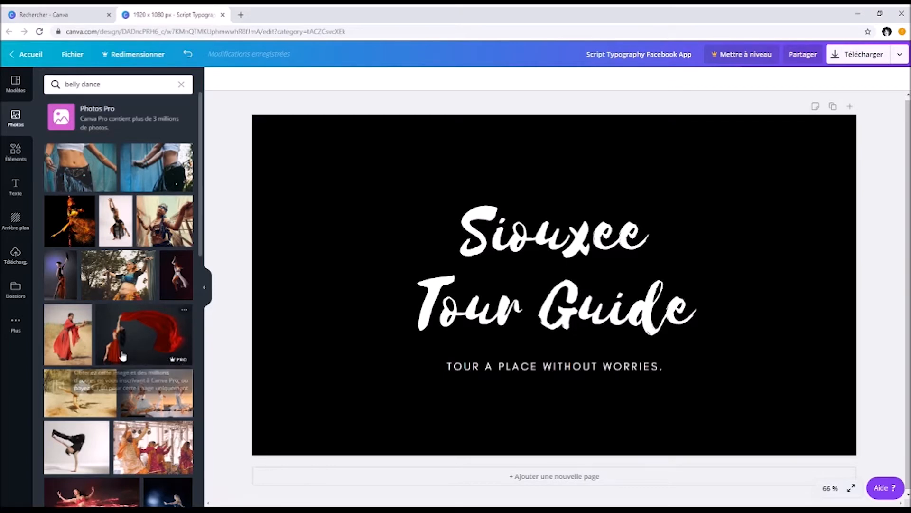
pyautogui.scroll(-4, 138, 408)
pyautogui.scroll(-8, 138, 408)
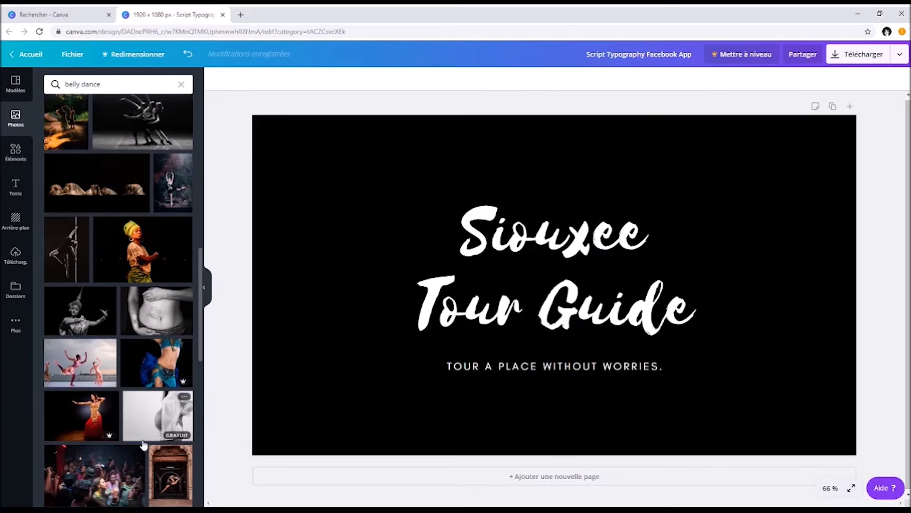
pyautogui.scroll(-5, 192, 394)
pyautogui.moveTo(203, 405); pyautogui.dragTo(202, 185)
pyautogui.click(80, 176)
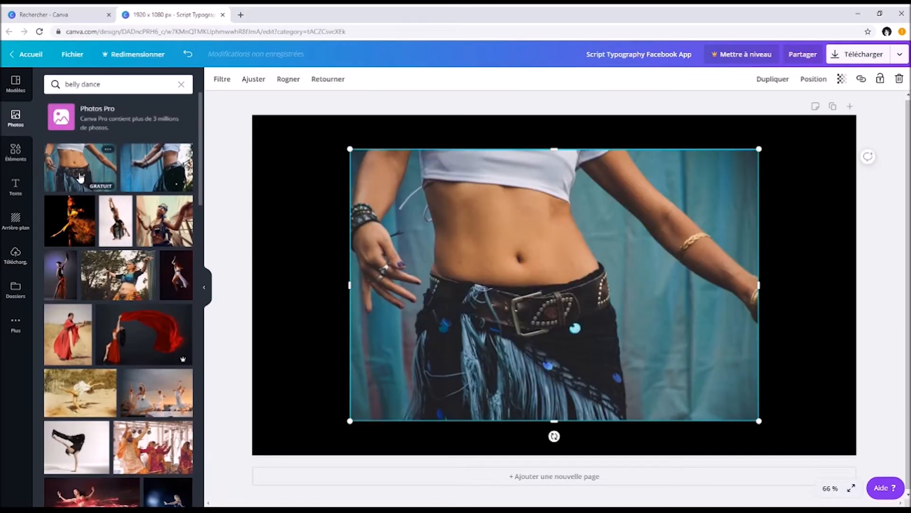
# - Enlarge the midriff photo to about 1942 x 1291 so it covers the whole page, shift it upward and deselect it
pyautogui.moveTo(350, 148); pyautogui.dragTo(249, 90)
pyautogui.moveTo(758, 420); pyautogui.dragTo(852, 491)
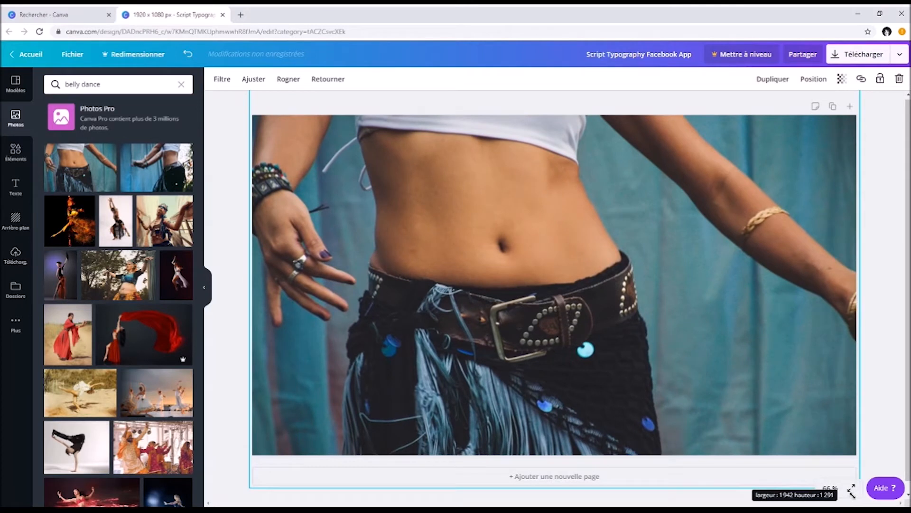
pyautogui.moveTo(773, 335); pyautogui.dragTo(770, 302)
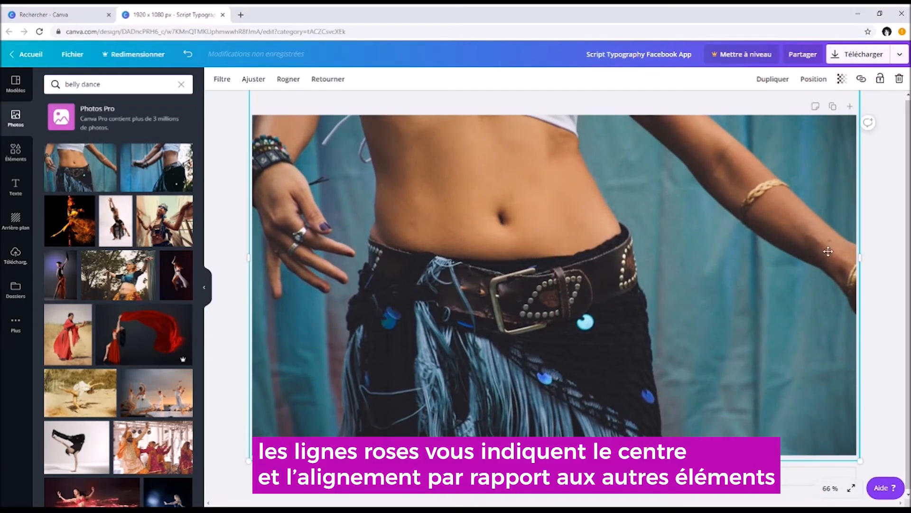
pyautogui.moveTo(827, 251)
pyautogui.mouseDown()
pyautogui.moveTo(827, 278)
pyautogui.moveTo(829, 248)
pyautogui.mouseUp()
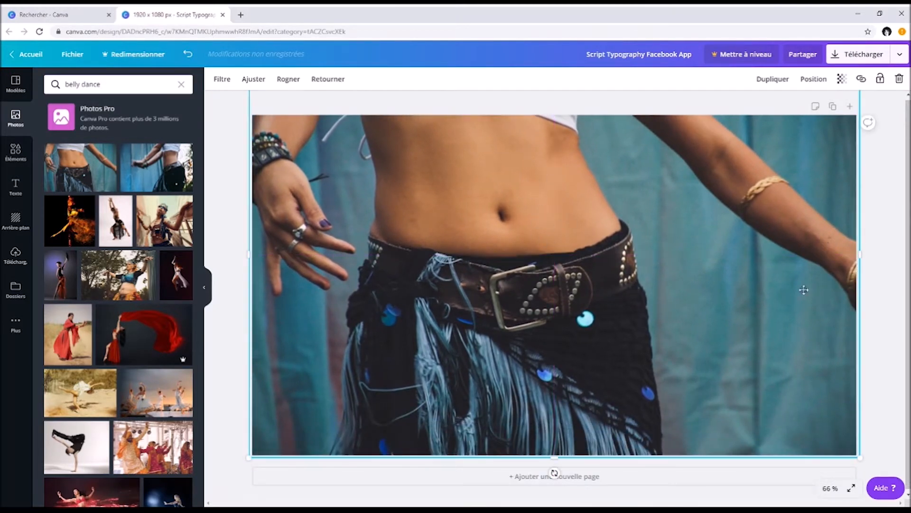
pyautogui.click(895, 296)
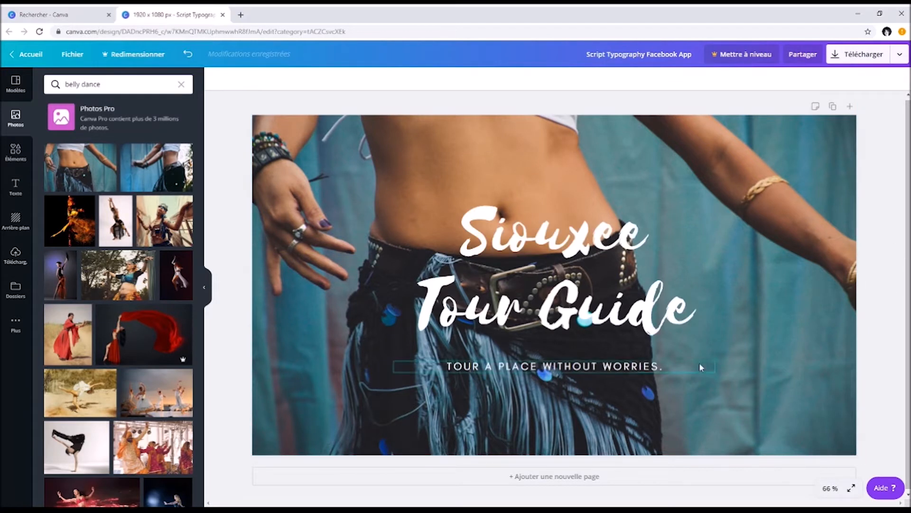
# - Set the midriff background photo's transparency to 78
pyautogui.click(813, 393)
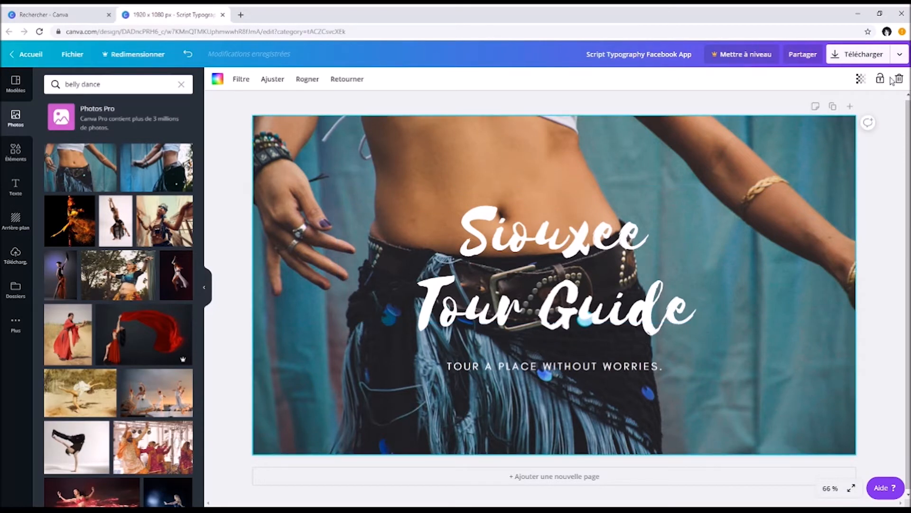
pyautogui.click(860, 78)
pyautogui.moveTo(838, 104); pyautogui.dragTo(825, 109)
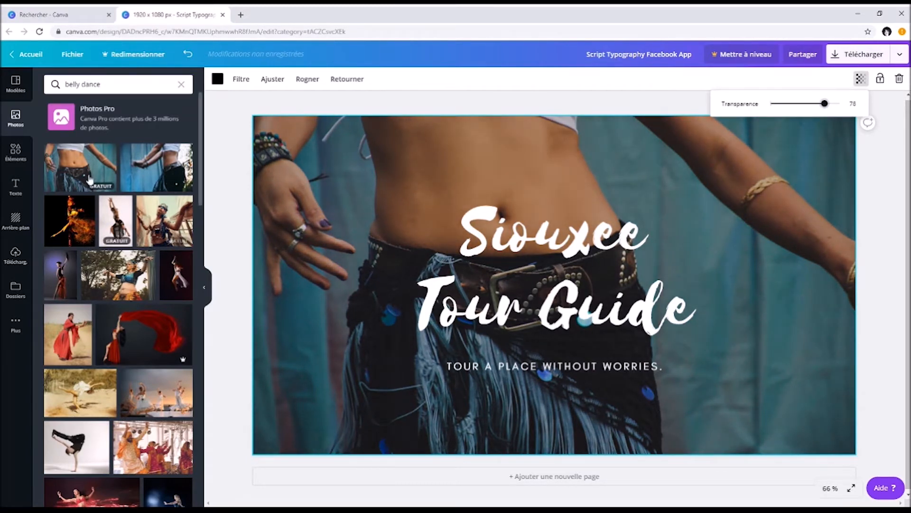
# - Try pink, yellow, orange, red, turquoise, blue and lime tints from the default colours for the background photo
pyautogui.click(218, 78)
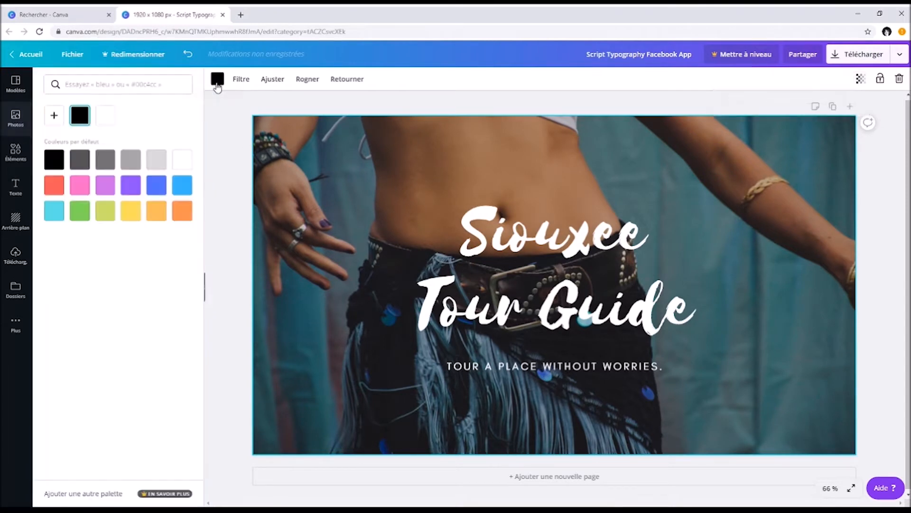
pyautogui.click(54, 185)
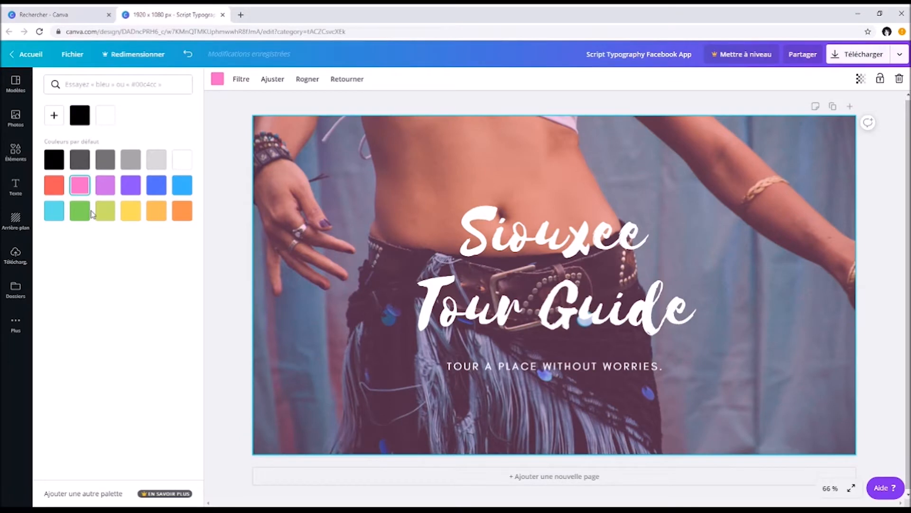
pyautogui.click(132, 212)
pyautogui.click(156, 213)
pyautogui.click(178, 214)
pyautogui.click(58, 189)
pyautogui.click(54, 211)
pyautogui.click(182, 185)
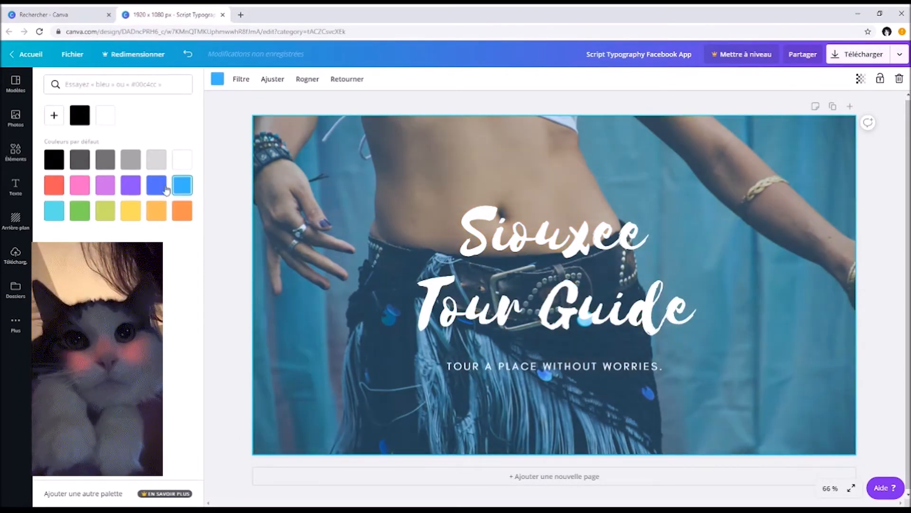
pyautogui.click(156, 185)
pyautogui.click(100, 213)
# - Try the custom green #00af17 as the photo's tint and return it to black
pyautogui.click(54, 115)
pyautogui.moveTo(75, 197); pyautogui.dragTo(97, 196)
pyautogui.moveTo(153, 159); pyautogui.dragTo(197, 152)
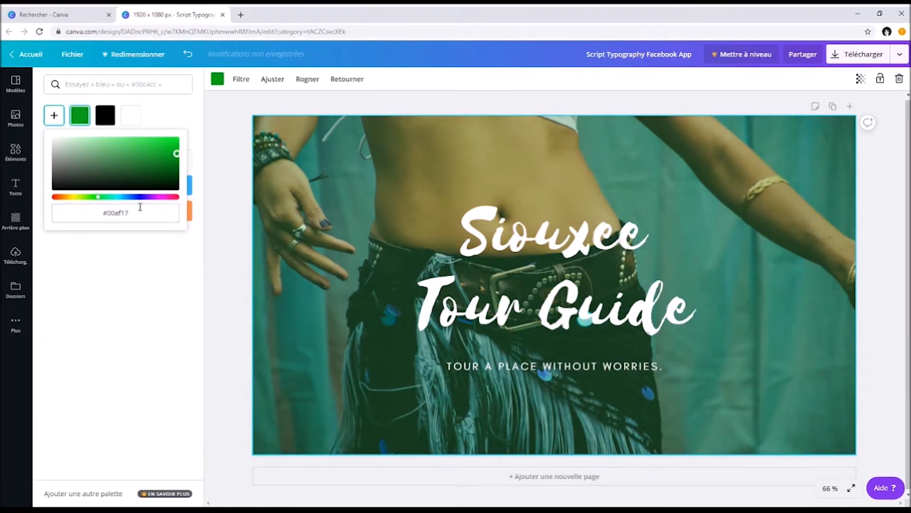
pyautogui.click(111, 110)
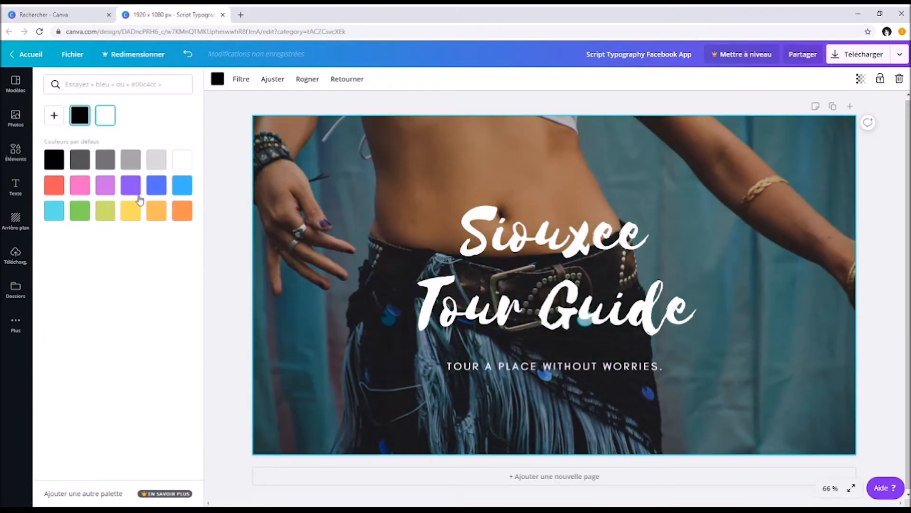
# - Replace the "Siouxee Tour Guide" title text with "Banana Fusion"
pyautogui.click(571, 297)
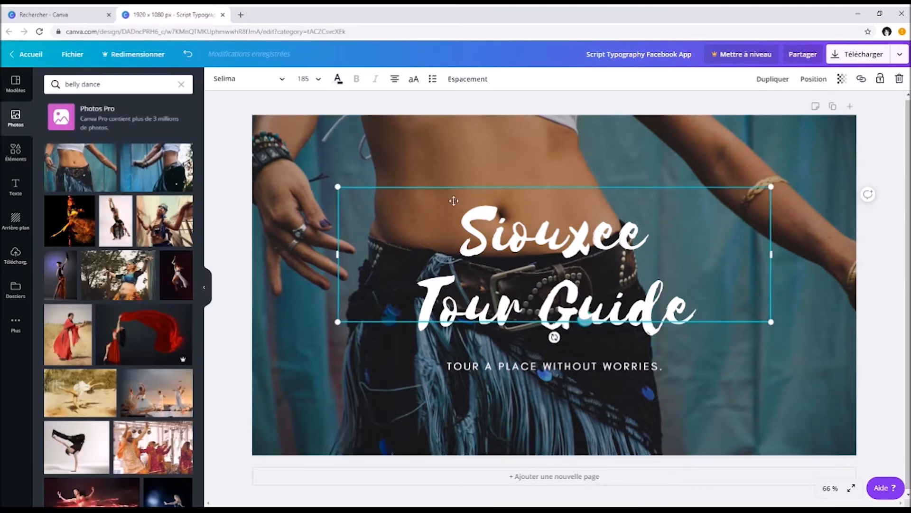
pyautogui.doubleClick(582, 244)
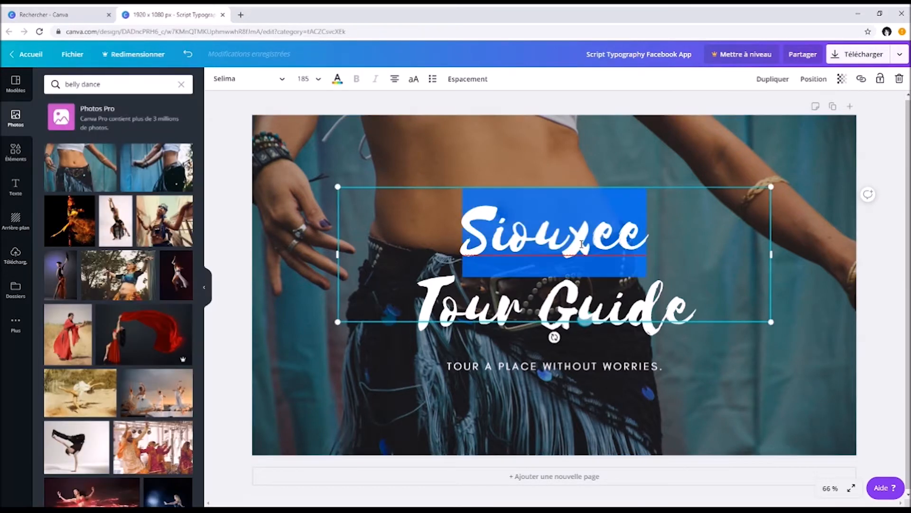
pyautogui.tripleClick(582, 244)
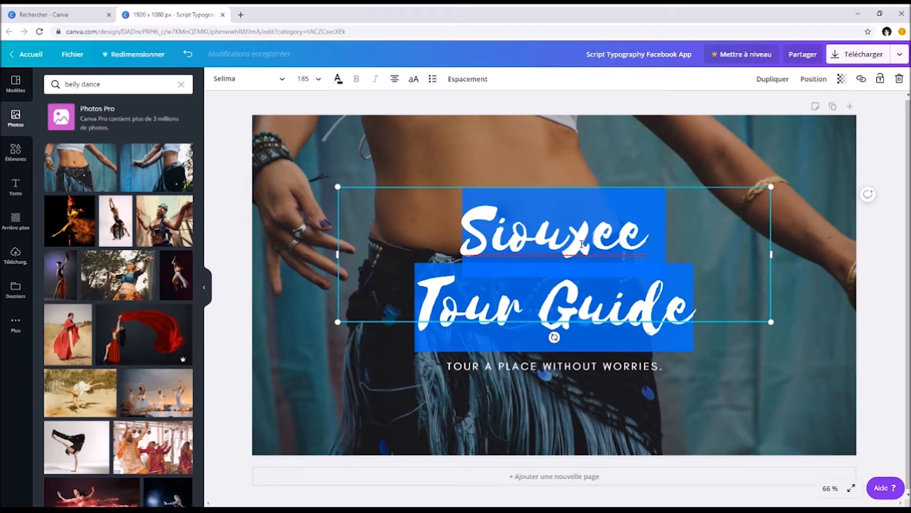
pyautogui.write('Banana Fusion')
pyautogui.click(398, 367)
# - Try the Courgette and Dancing Script fonts on the "Banana Fusion" title
pyautogui.click(515, 266)
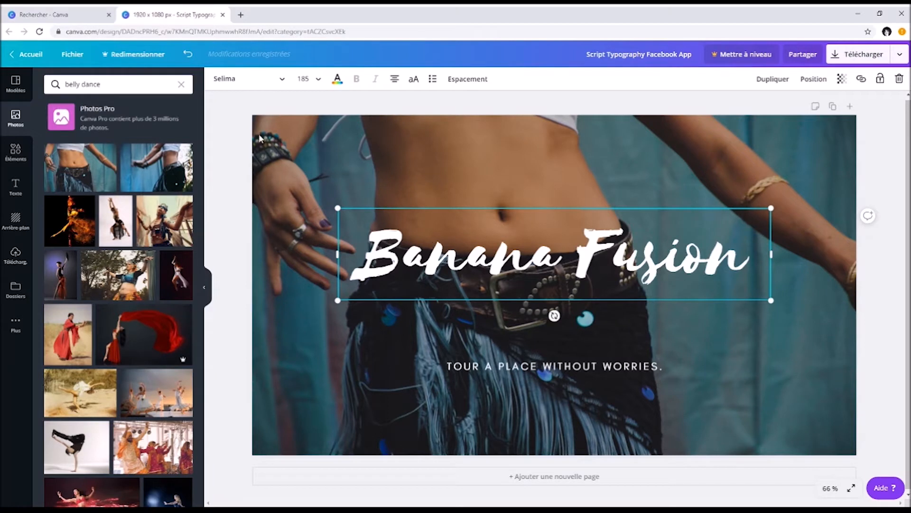
pyautogui.click(240, 79)
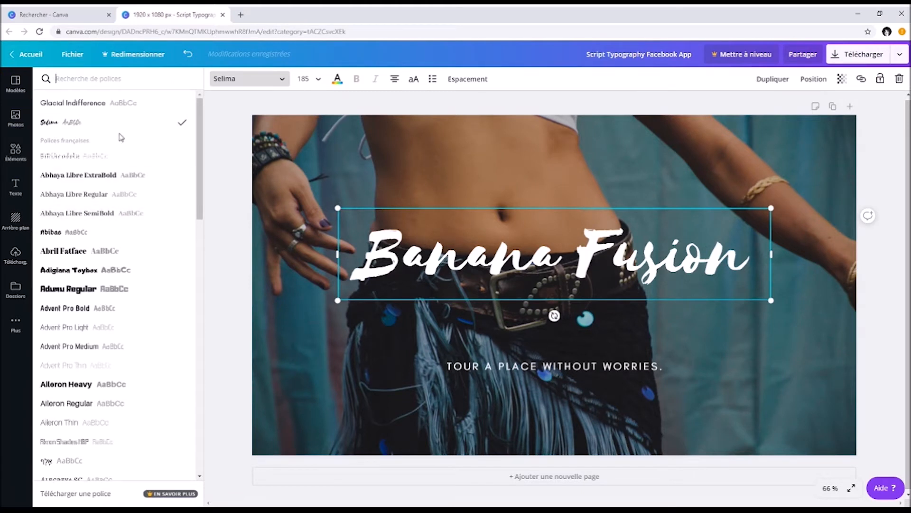
pyautogui.scroll(-12, 121, 137)
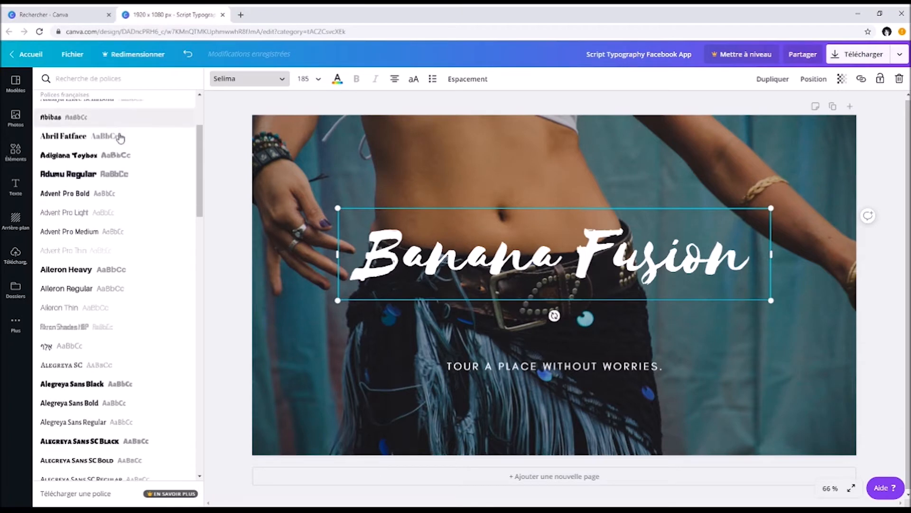
pyautogui.scroll(-15, 120, 138)
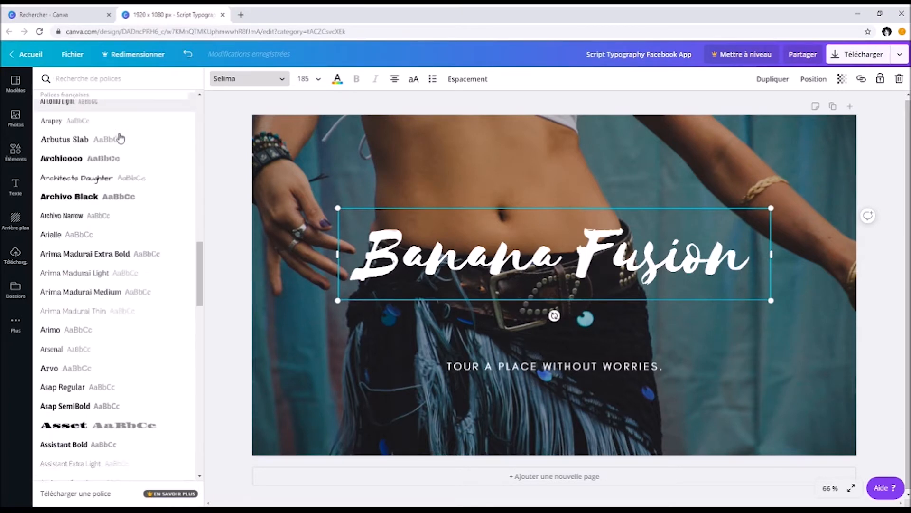
pyautogui.scroll(-15, 121, 142)
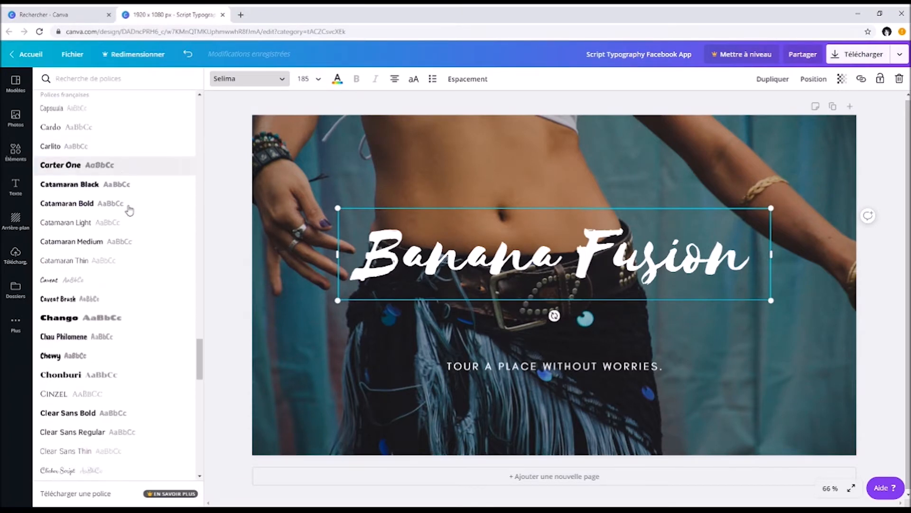
pyautogui.scroll(-2, 116, 305)
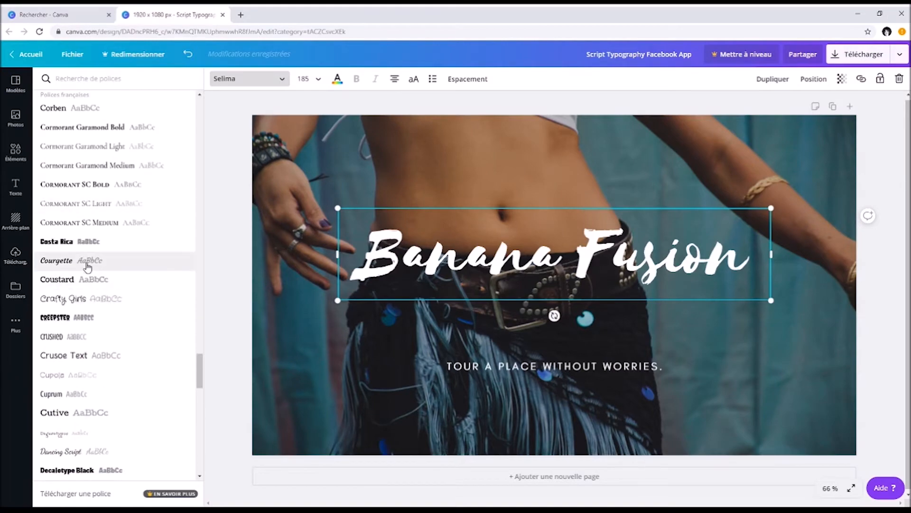
pyautogui.click(87, 260)
pyautogui.scroll(-3, 88, 304)
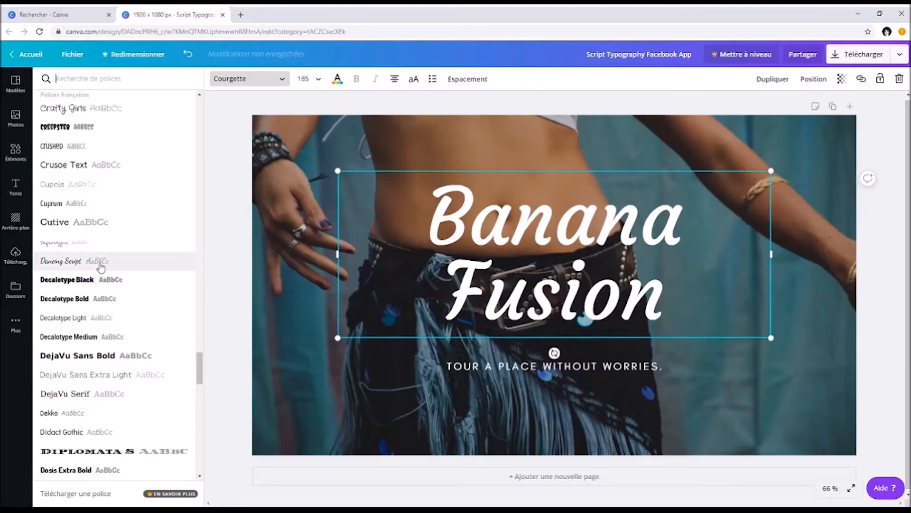
pyautogui.click(101, 265)
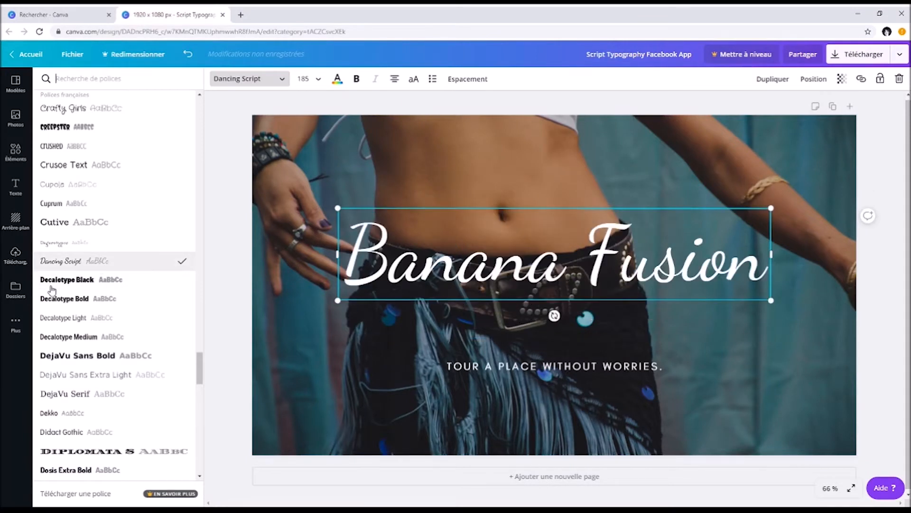
# - Set the font of the "Banana Fusion" title to Nickainley
pyautogui.scroll(-5, 53, 289)
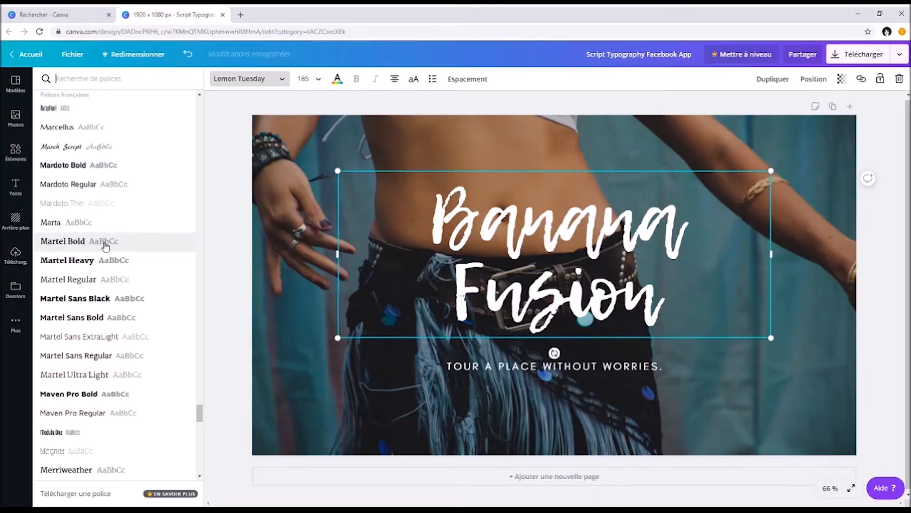
pyautogui.scroll(-5, 105, 245)
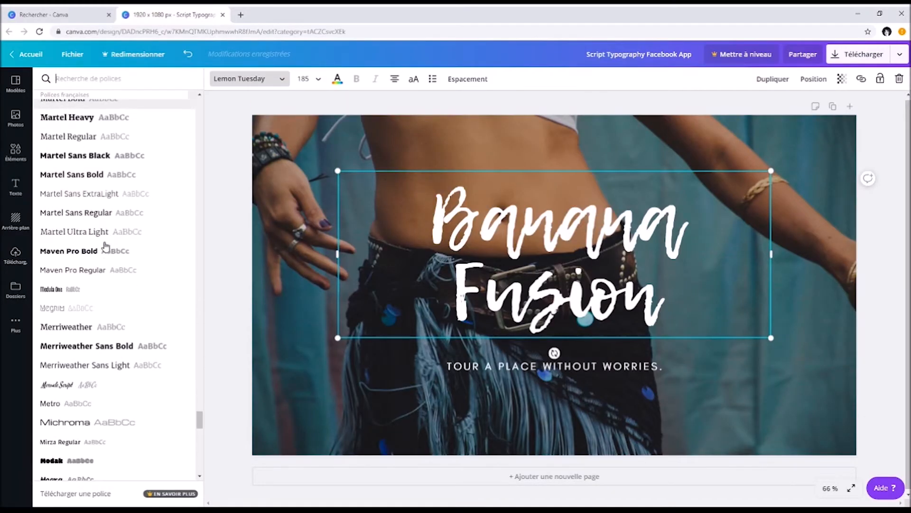
pyautogui.scroll(-4, 105, 245)
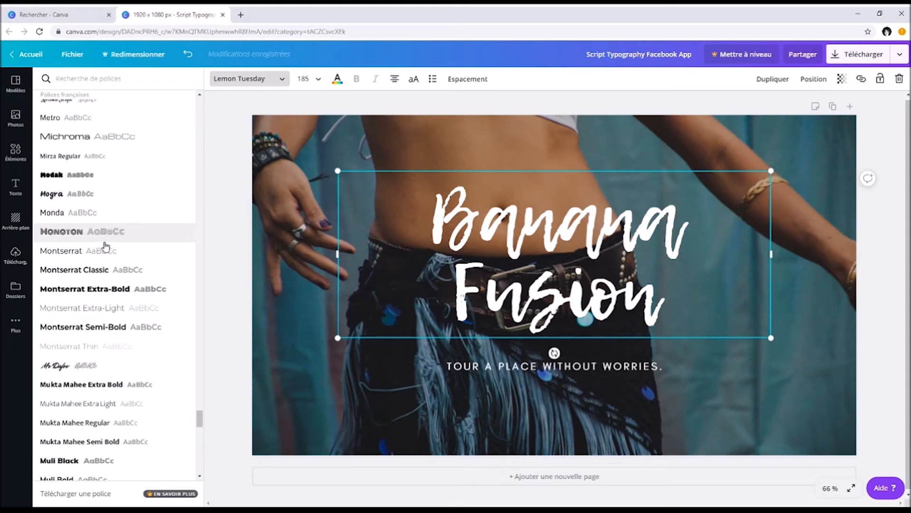
pyautogui.scroll(-3, 122, 346)
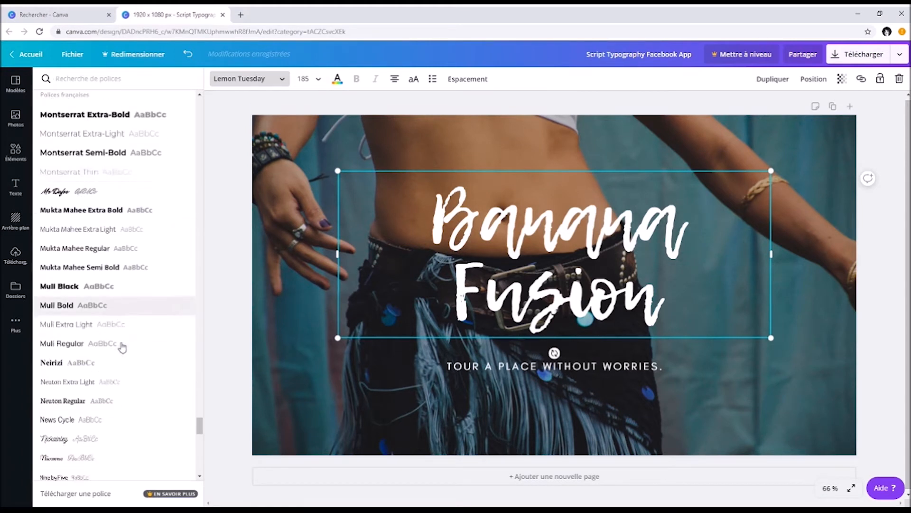
pyautogui.scroll(-3, 122, 347)
pyautogui.click(115, 332)
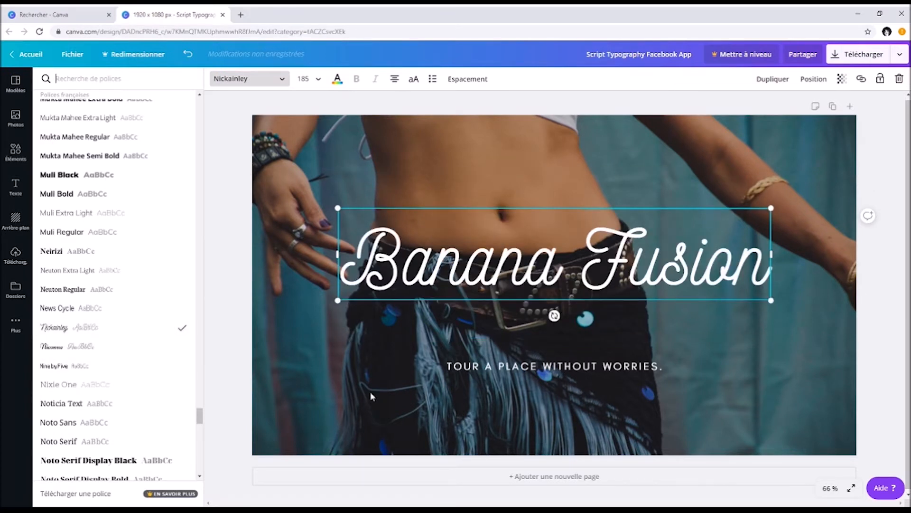
pyautogui.click(378, 376)
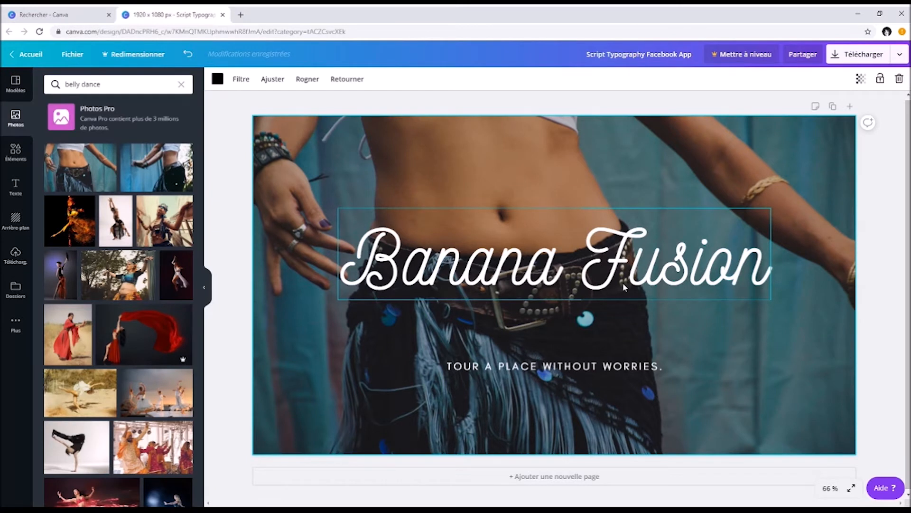
# - Replace the tagline beneath the title with "INITIATION TRIBAL FUSION"
pyautogui.click(830, 488)
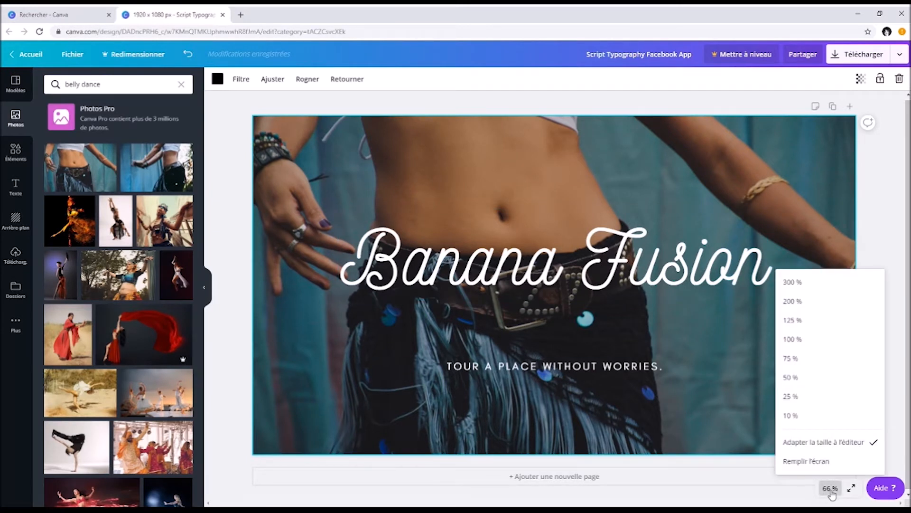
pyautogui.click(817, 398)
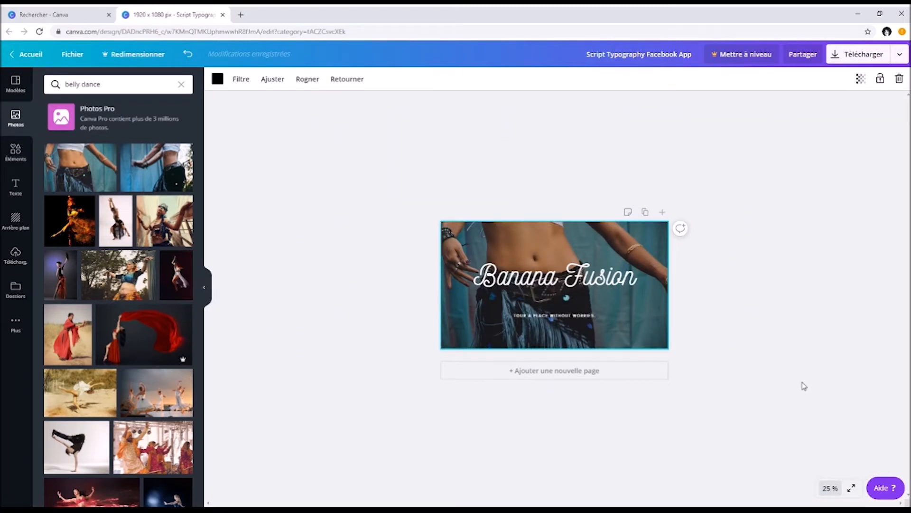
pyautogui.click(831, 489)
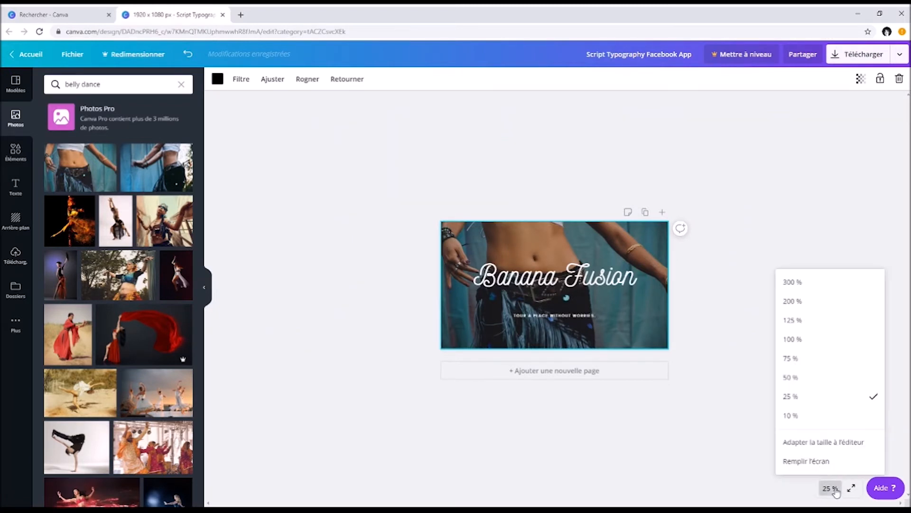
pyautogui.click(839, 380)
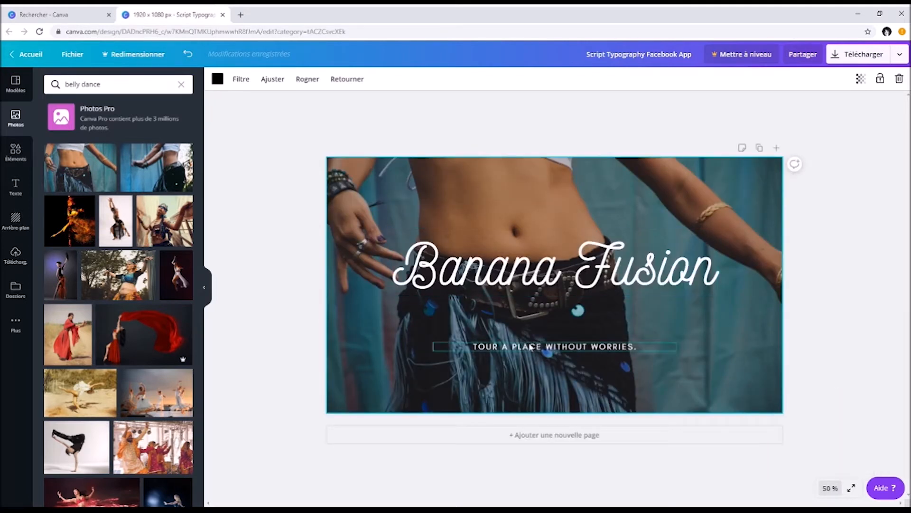
pyautogui.click(549, 347)
pyautogui.doubleClick(564, 347)
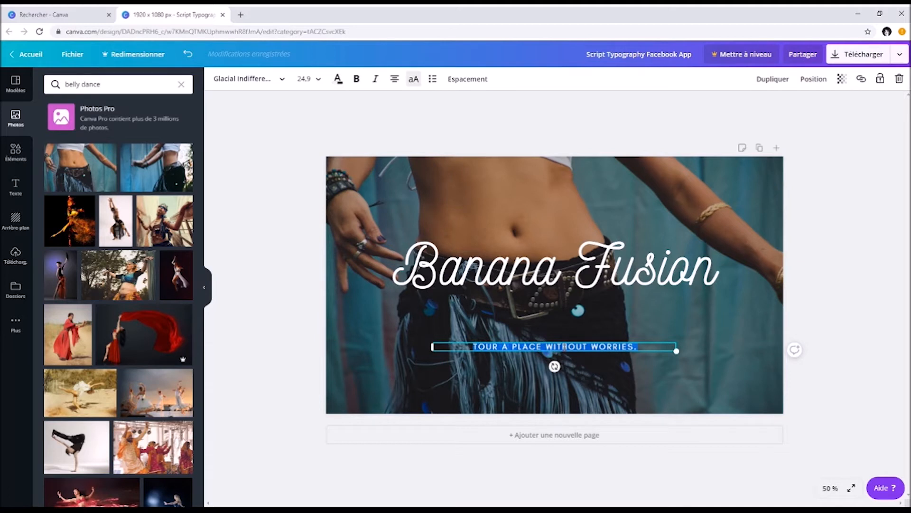
pyautogui.write('INITIATION TRIBAL FUSION')
pyautogui.click(570, 403)
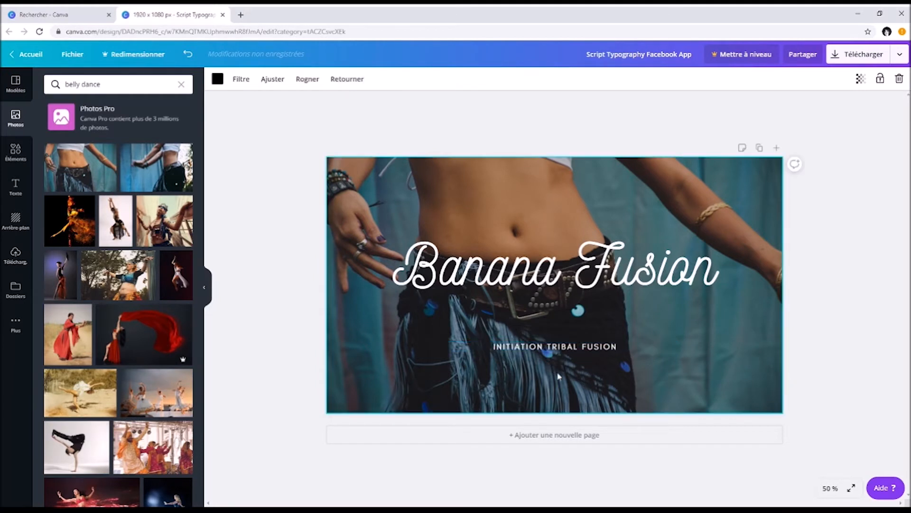
# - Set the tagline's font size to 28 and move it up closer to the title
pyautogui.click(563, 344)
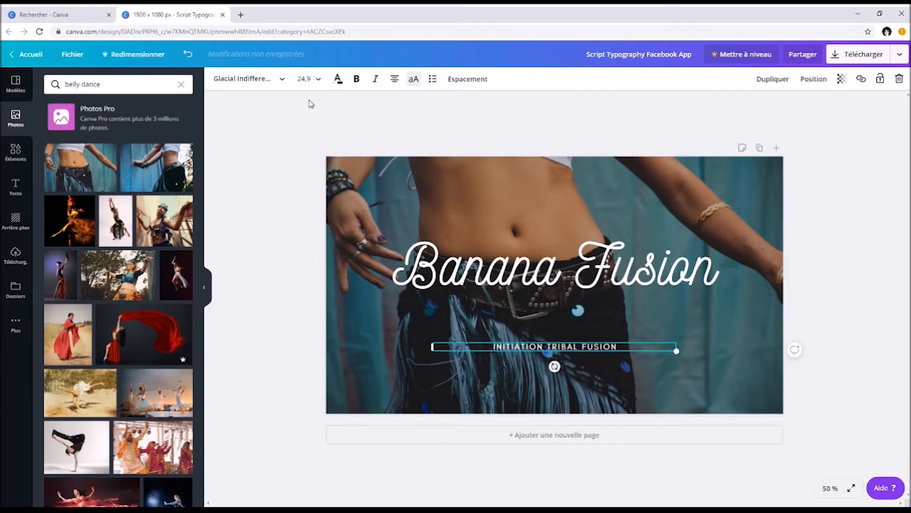
pyautogui.click(319, 81)
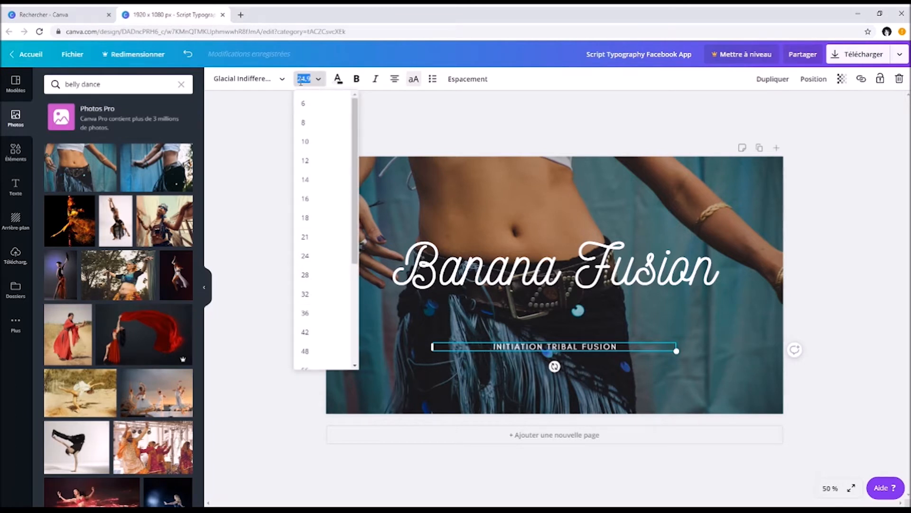
pyautogui.click(319, 280)
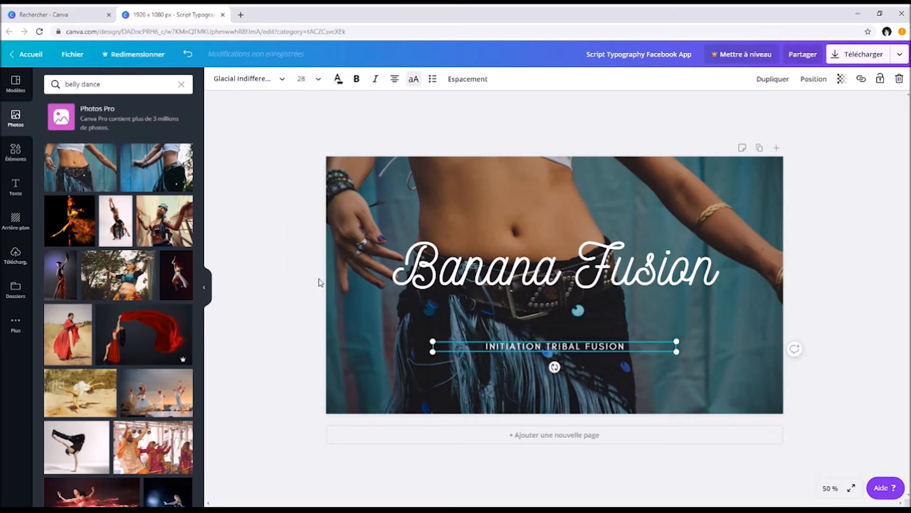
pyautogui.moveTo(539, 340); pyautogui.dragTo(540, 322)
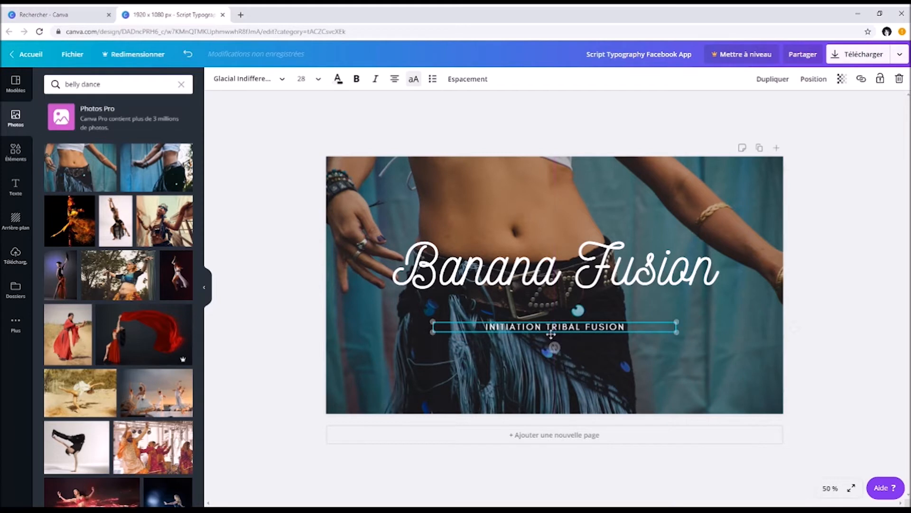
pyautogui.click(830, 488)
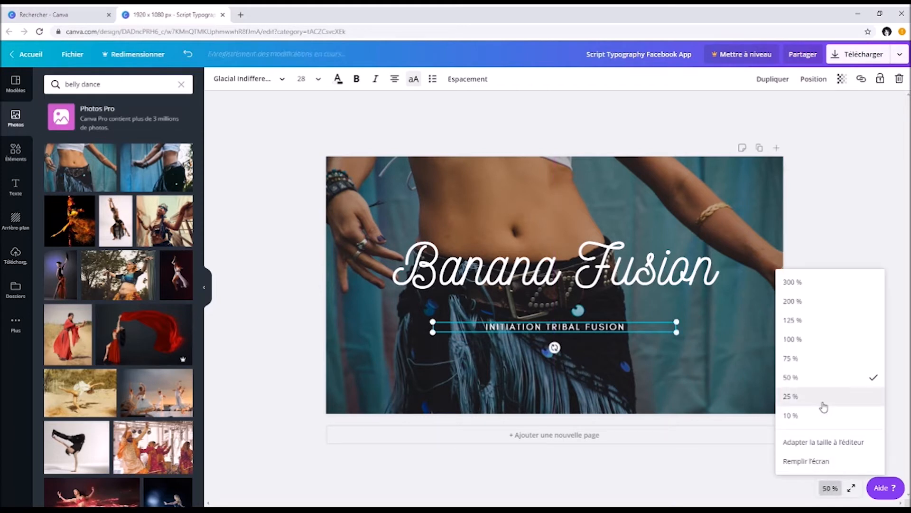
# - Check the cover at 25% scale and set the "INITIATION TRIBAL FUSION" tagline's font size to 32
pyautogui.click(824, 398)
pyautogui.click(814, 438)
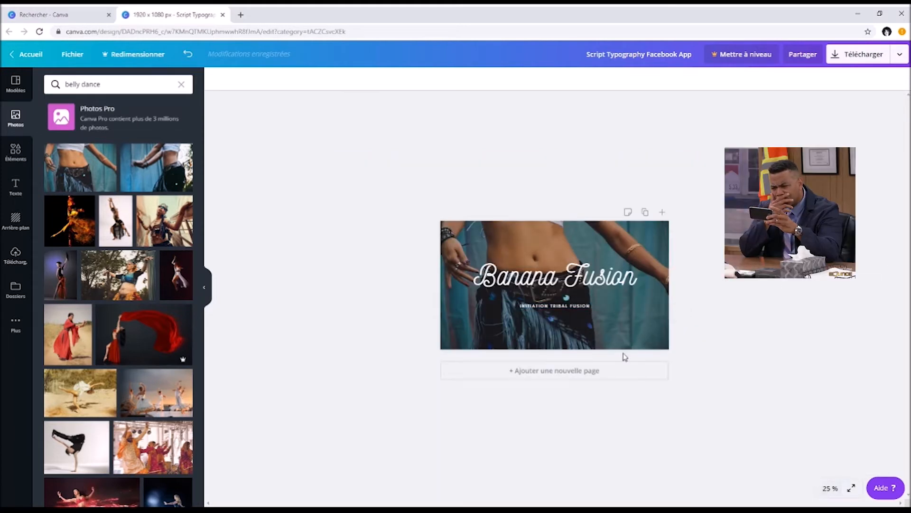
pyautogui.click(578, 307)
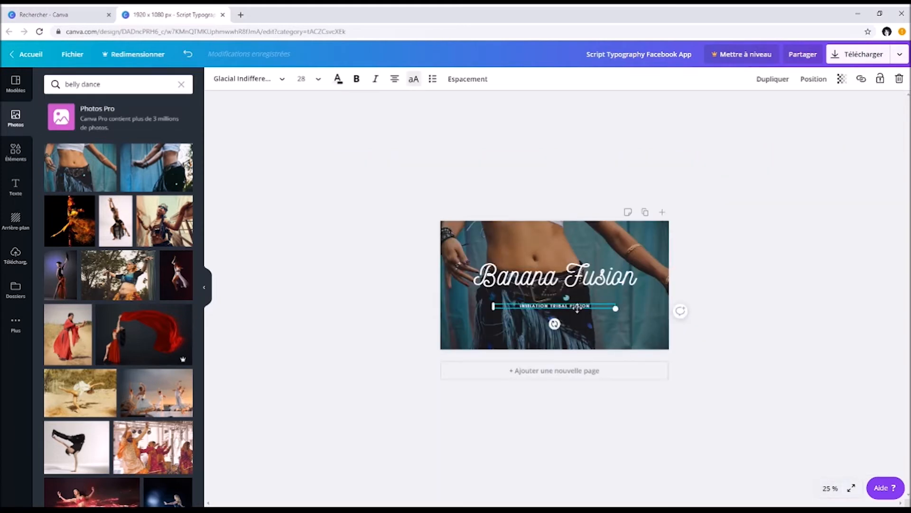
pyautogui.click(318, 79)
pyautogui.click(321, 249)
pyautogui.click(672, 456)
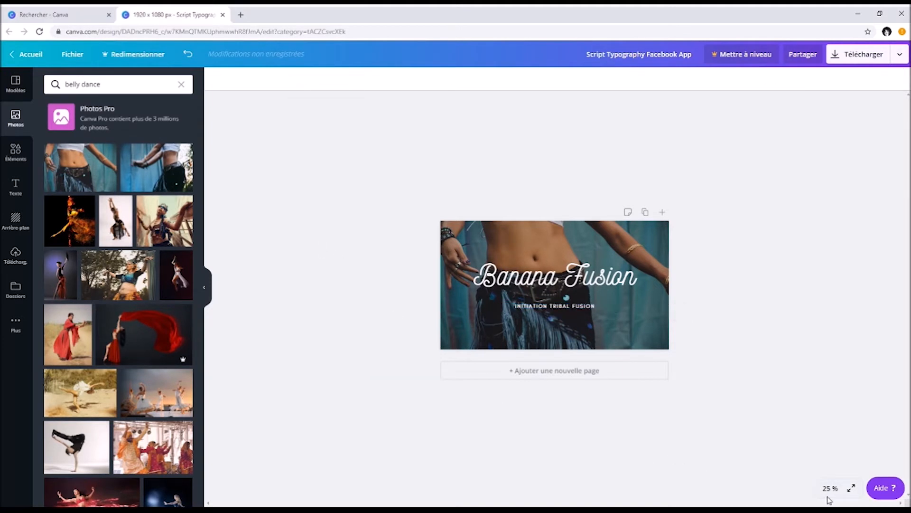
# - Duplicate the tagline, place the copy just below it and replace its text with "20H30 - 4 SEPT 2019"
pyautogui.click(830, 488)
pyautogui.click(816, 377)
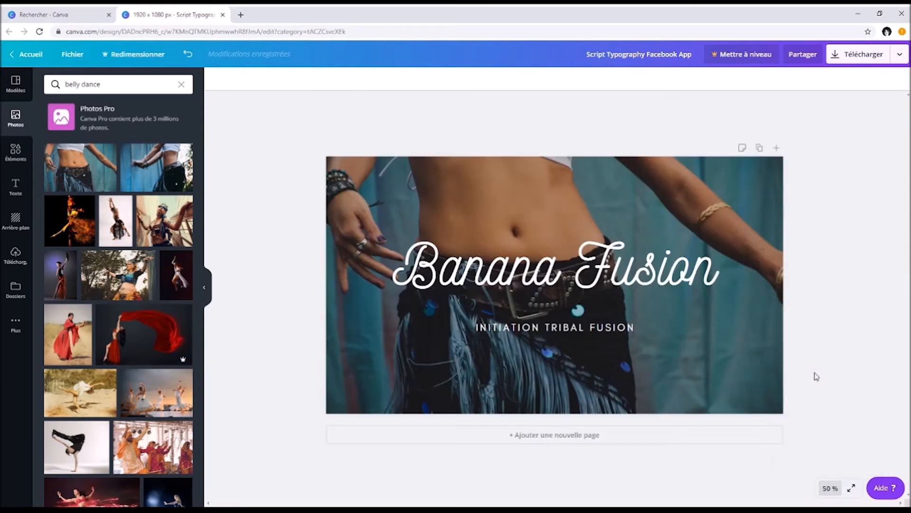
pyautogui.click(569, 326)
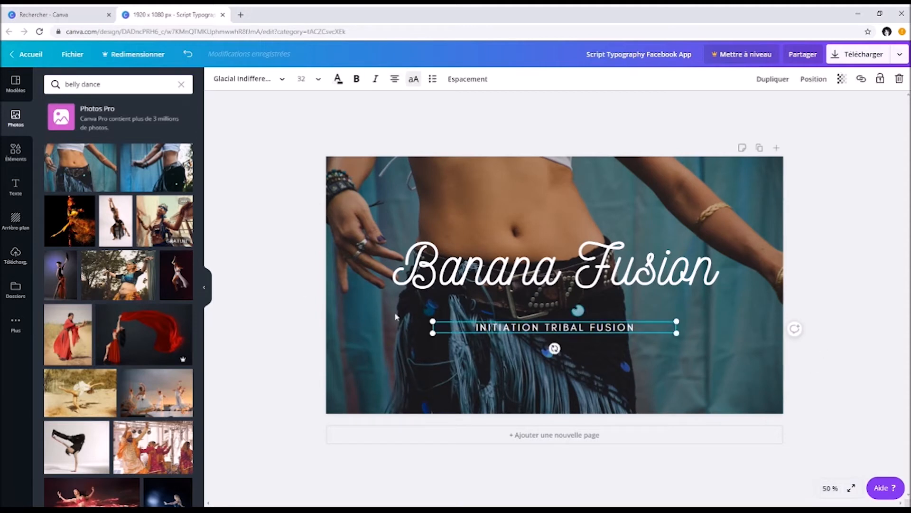
pyautogui.hotkey('ctrl', 'd')
pyautogui.moveTo(610, 336); pyautogui.dragTo(605, 351)
pyautogui.tripleClick(606, 351)
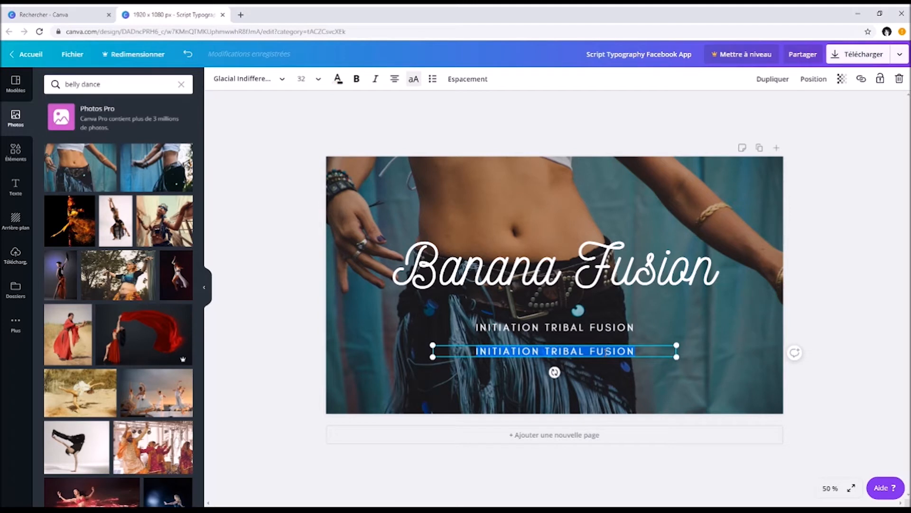
pyautogui.write('20H30 - 4 SEPT 2019')
pyautogui.click(544, 392)
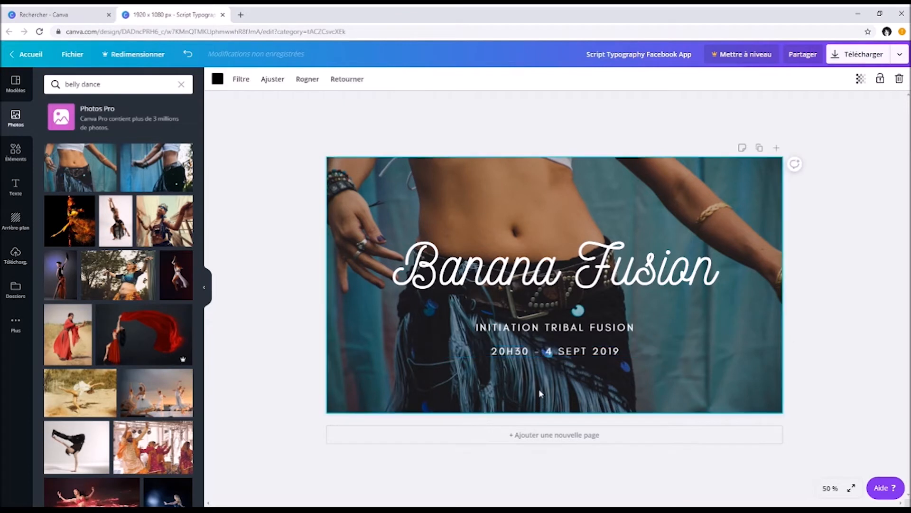
# - Duplicate the date line, place the copy beneath it and replace its text with "BANANA CITY"
pyautogui.click(541, 351)
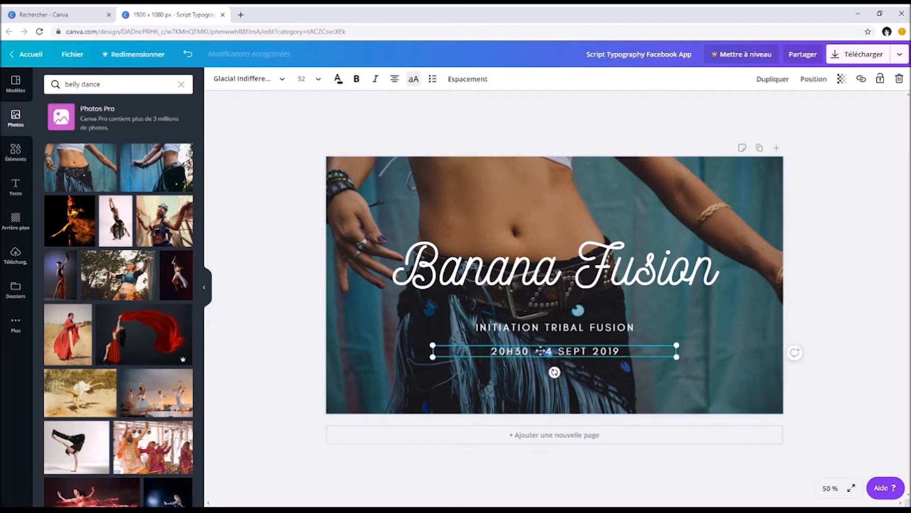
pyautogui.click(773, 79)
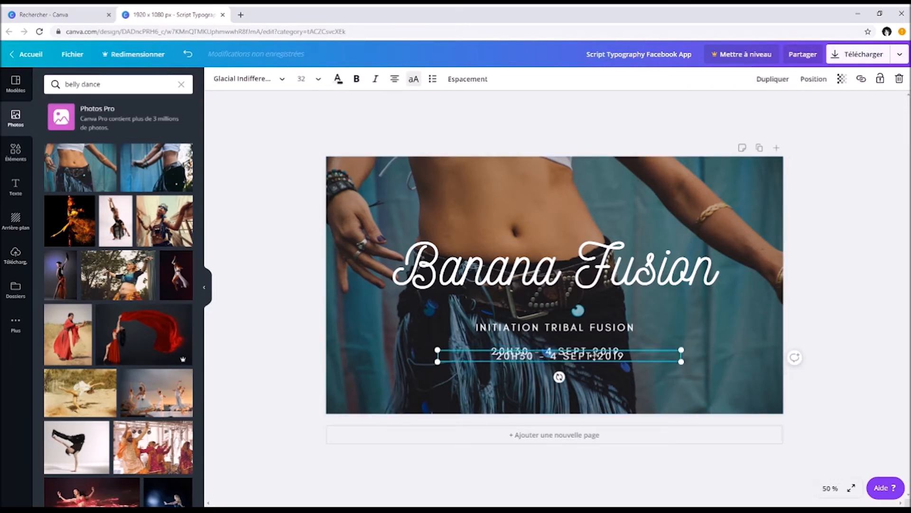
pyautogui.moveTo(594, 356); pyautogui.dragTo(595, 372)
pyautogui.doubleClick(593, 372)
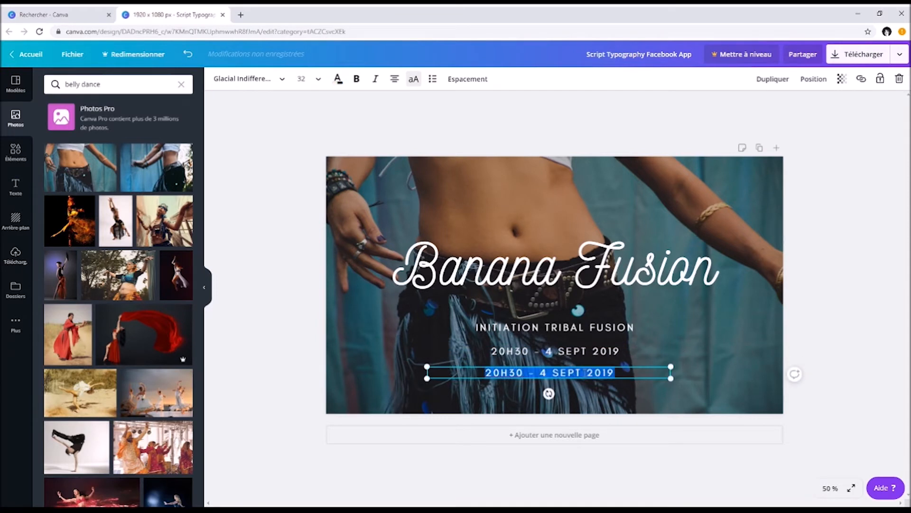
pyautogui.write('BANANA CITY')
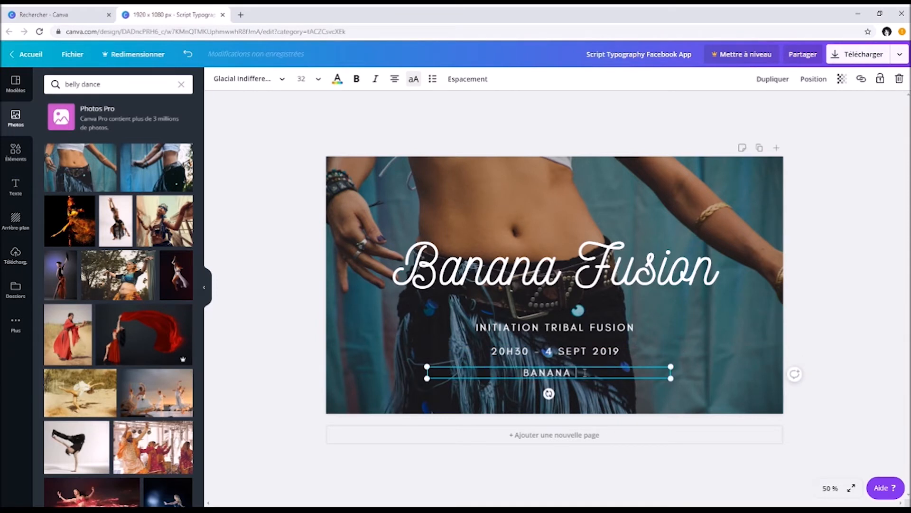
pyautogui.click(408, 498)
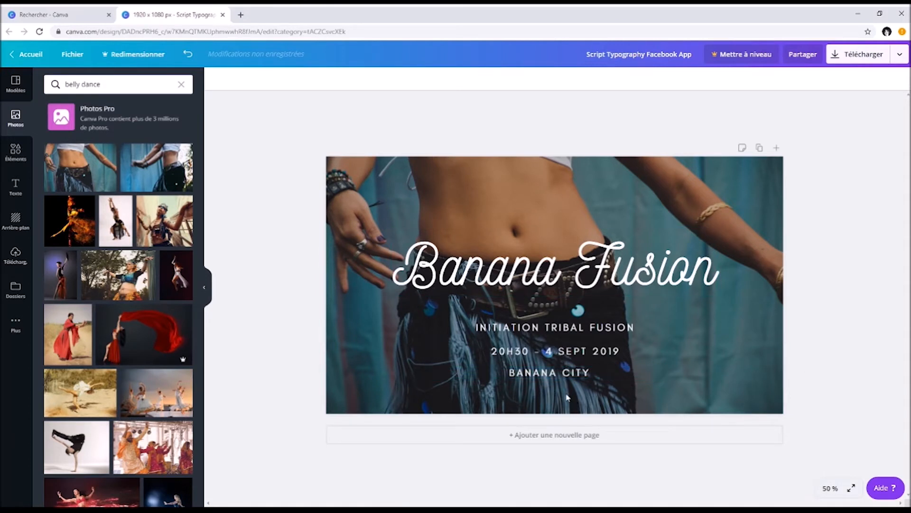
# - Align the title, tagline, date and "BANANA CITY" lines on a common vertical centre axis
pyautogui.click(575, 374)
pyautogui.keyDown('shift'); pyautogui.click(580, 352); pyautogui.keyUp('shift')
pyautogui.keyDown('shift'); pyautogui.click(575, 327); pyautogui.keyUp('shift')
pyautogui.keyDown('shift'); pyautogui.click(584, 278); pyautogui.keyUp('shift')
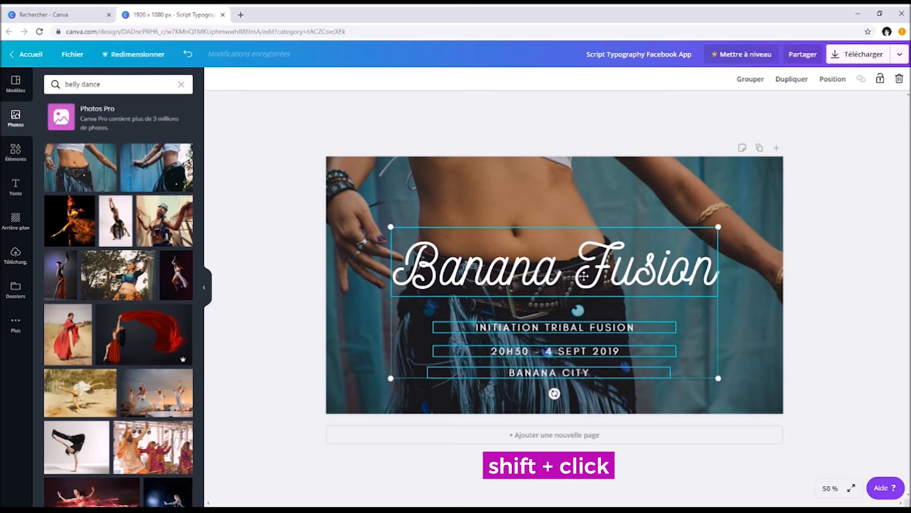
pyautogui.click(832, 79)
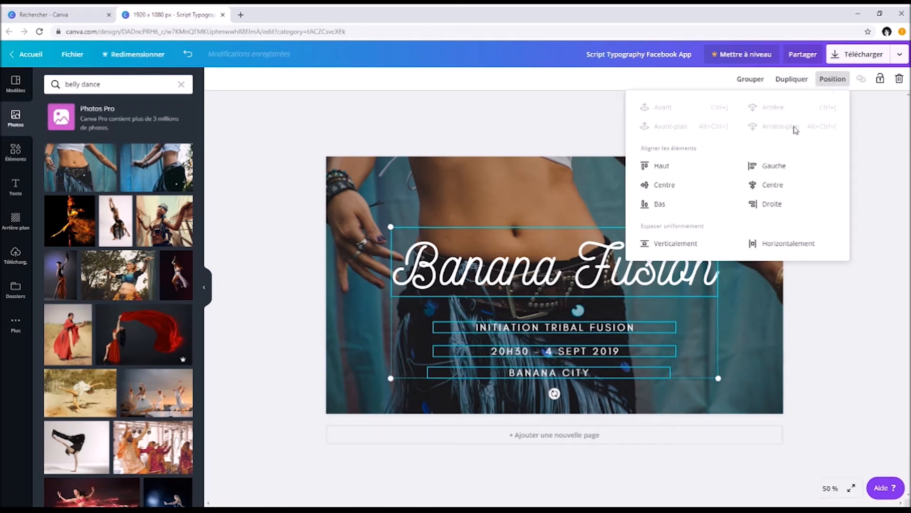
pyautogui.click(874, 397)
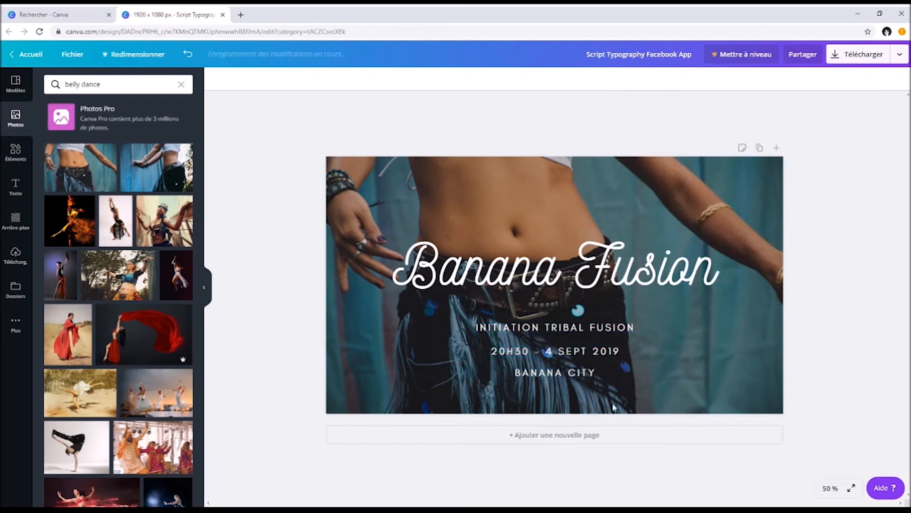
# - Bring the date line closer to "BANANA CITY" and move both lines together down towards the cover's lower edge
pyautogui.click(554, 356)
pyautogui.moveTo(554, 355); pyautogui.dragTo(568, 356)
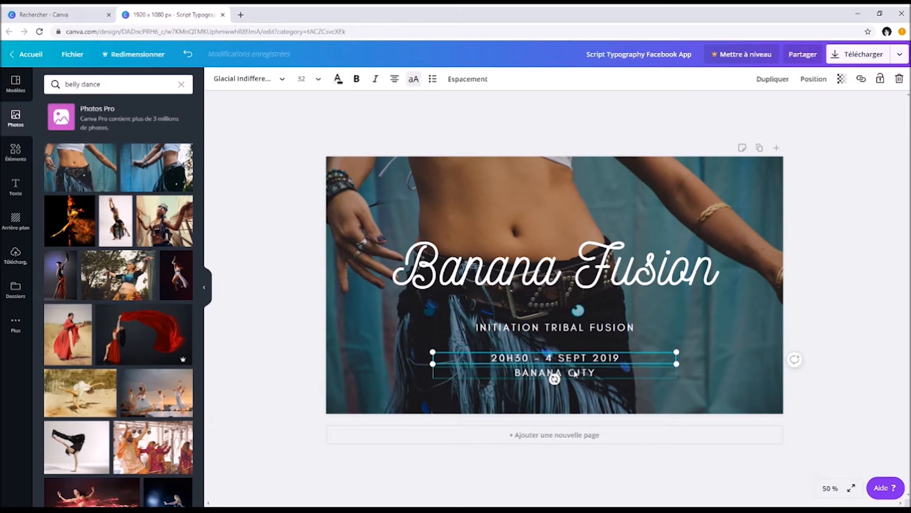
pyautogui.keyDown('shift'); pyautogui.click(573, 371); pyautogui.keyUp('shift')
pyautogui.moveTo(569, 373); pyautogui.dragTo(569, 391)
# - Nudge the "INITIATION TRIBAL FUSION" tagline slightly up towards the title
pyautogui.click(573, 327)
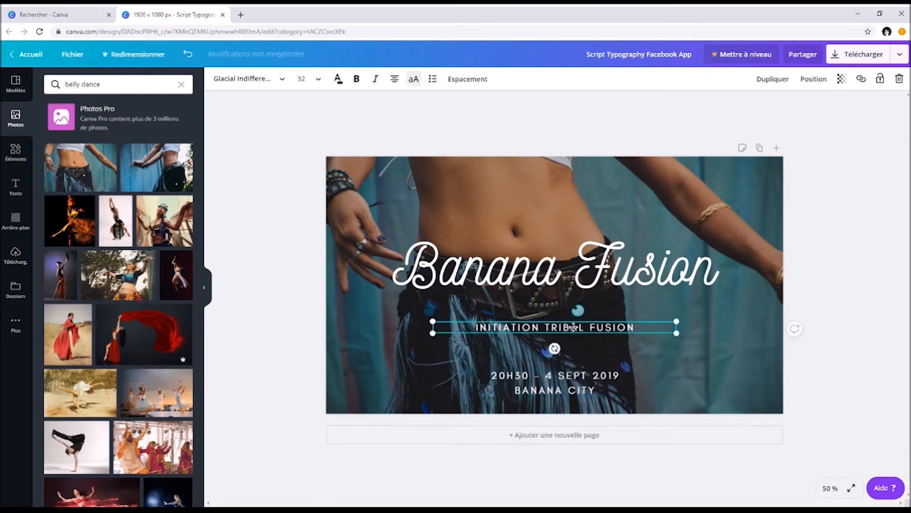
pyautogui.moveTo(575, 326); pyautogui.dragTo(575, 325)
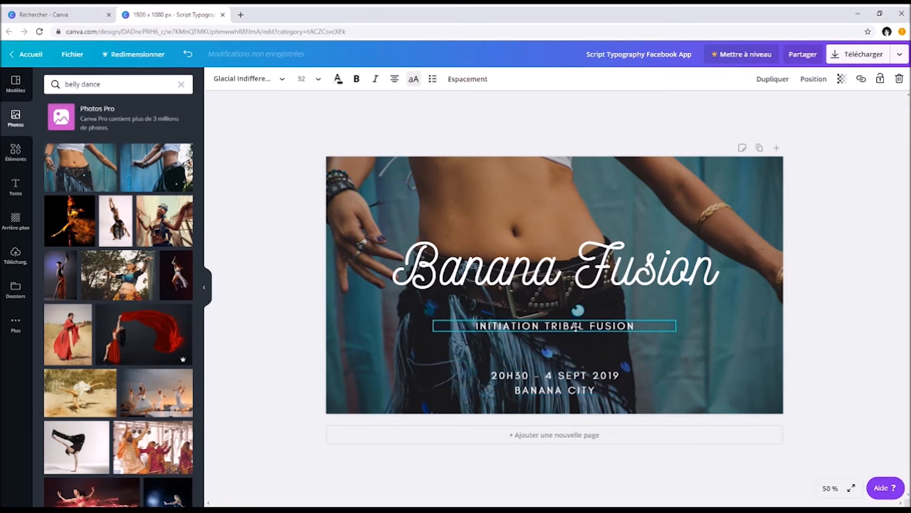
pyautogui.click(551, 280)
pyautogui.click(539, 327)
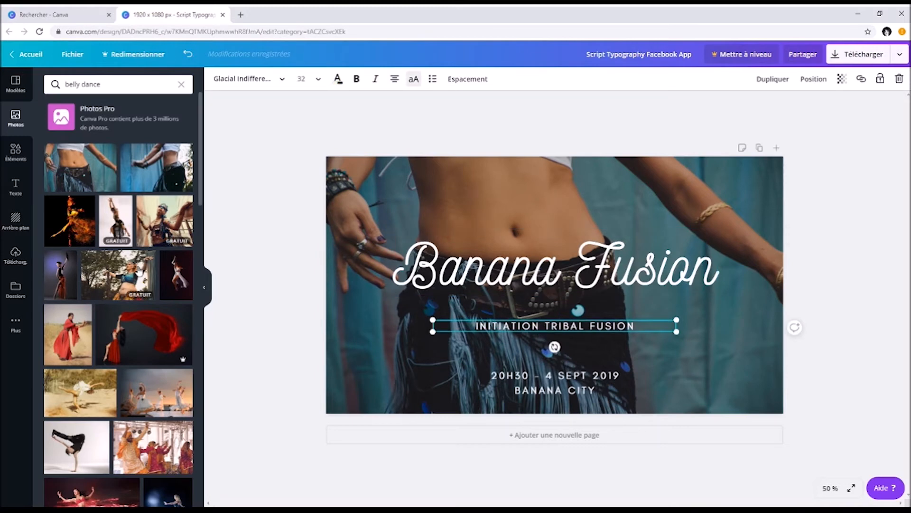
# - Look through the graphic elements library and search it for "bordure"
pyautogui.click(16, 151)
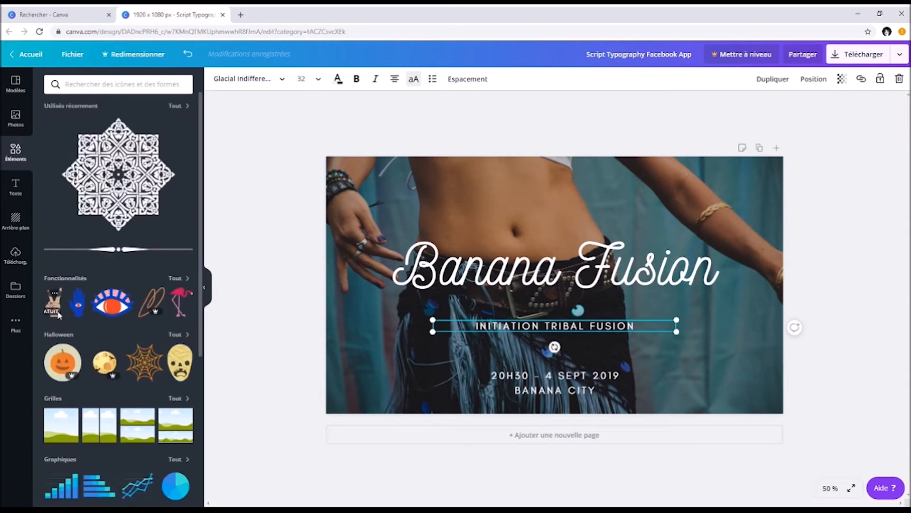
pyautogui.scroll(-6, 119, 264)
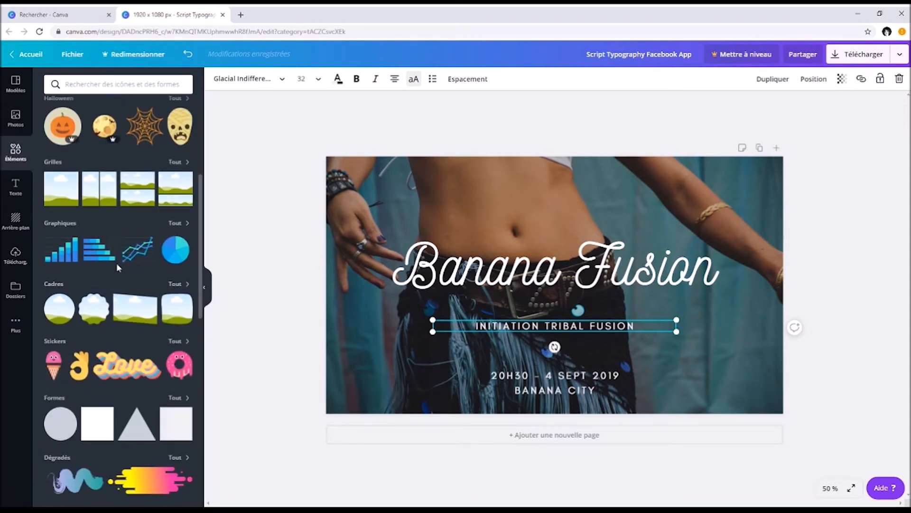
pyautogui.scroll(-2, 116, 262)
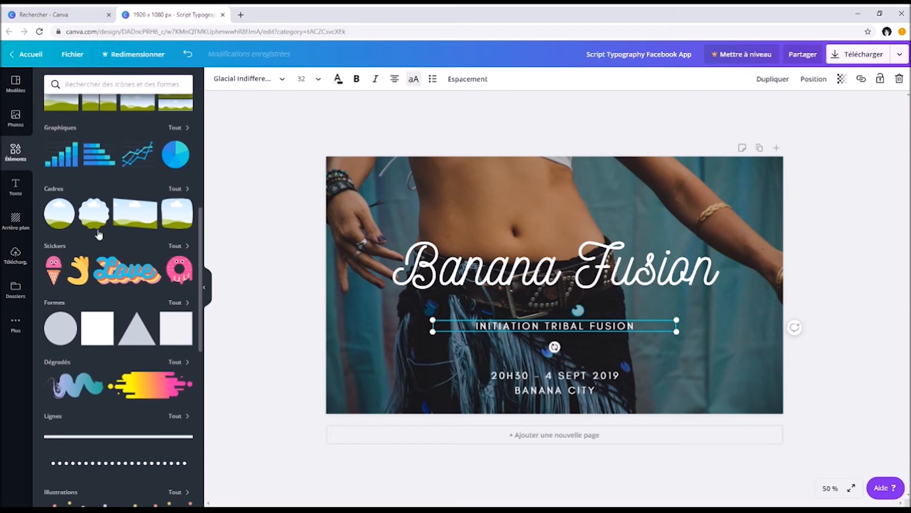
pyautogui.scroll(-5, 119, 389)
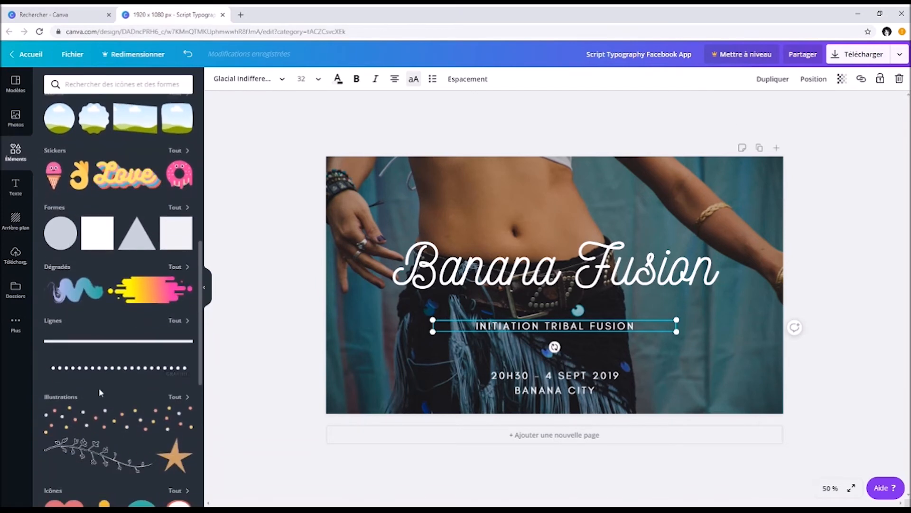
pyautogui.scroll(-6, 120, 392)
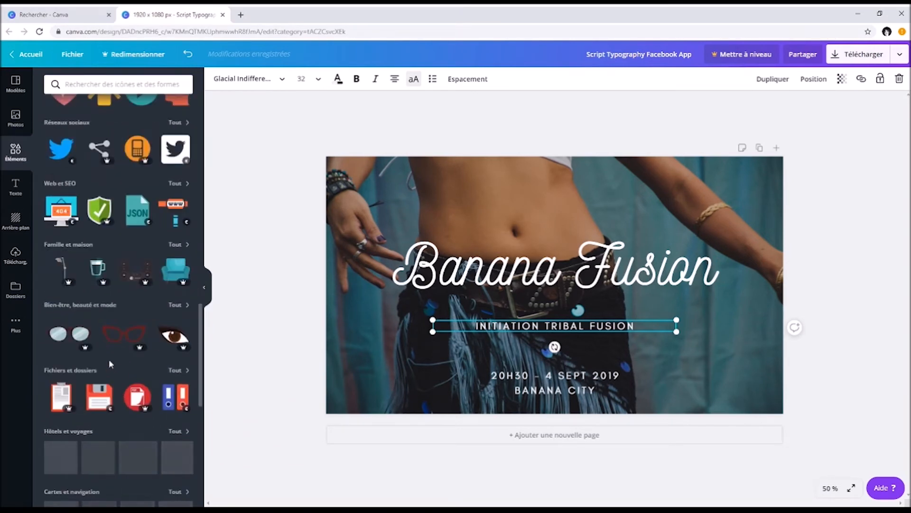
pyautogui.scroll(12, 109, 359)
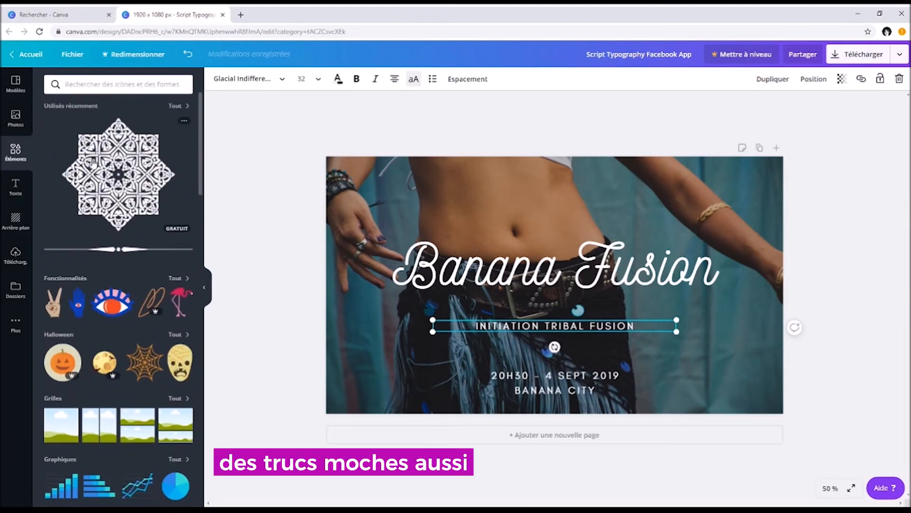
pyautogui.click(107, 88)
pyautogui.write('bordure')
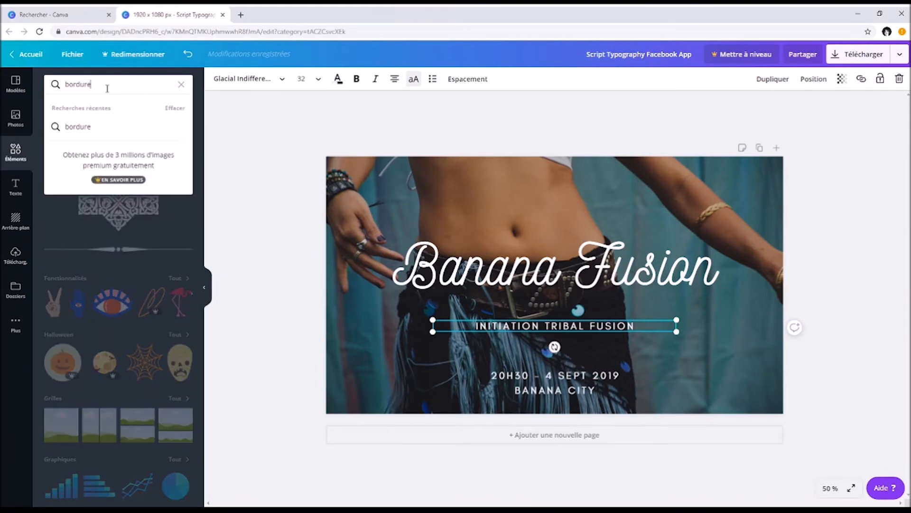
pyautogui.click(71, 127)
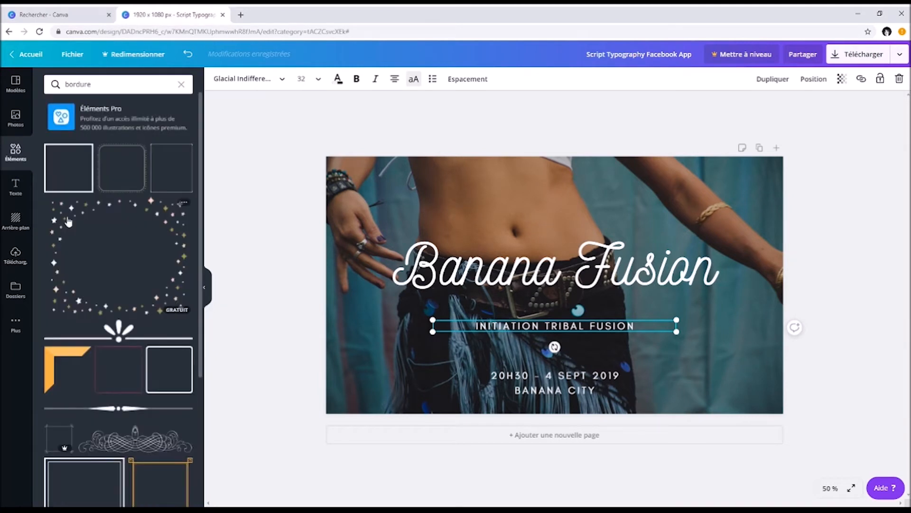
# - Add the thin white divider with a small central ornament, shrink it and place it between the title and tagline
pyautogui.scroll(-6, 149, 363)
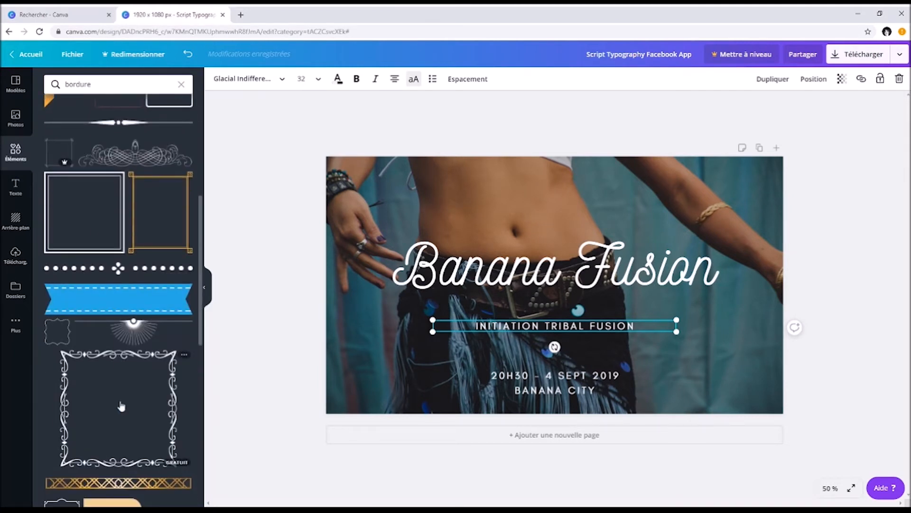
pyautogui.scroll(3, 123, 402)
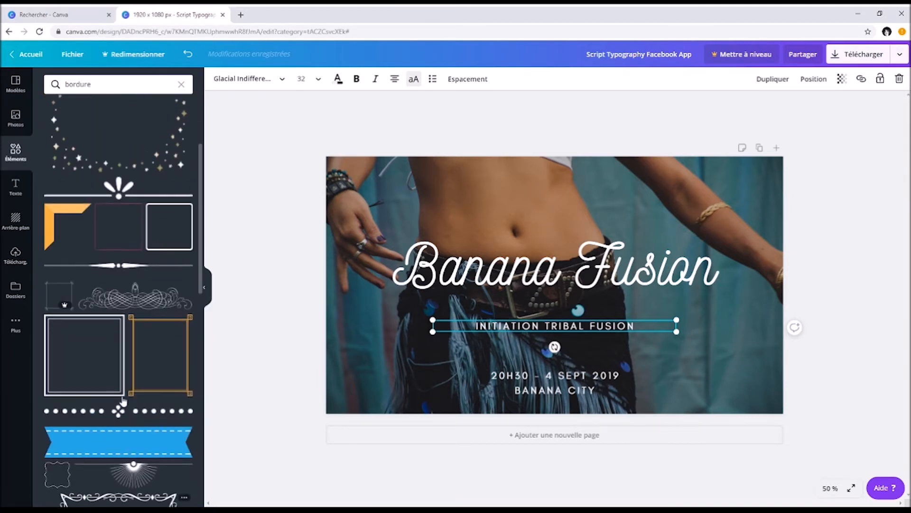
pyautogui.click(124, 268)
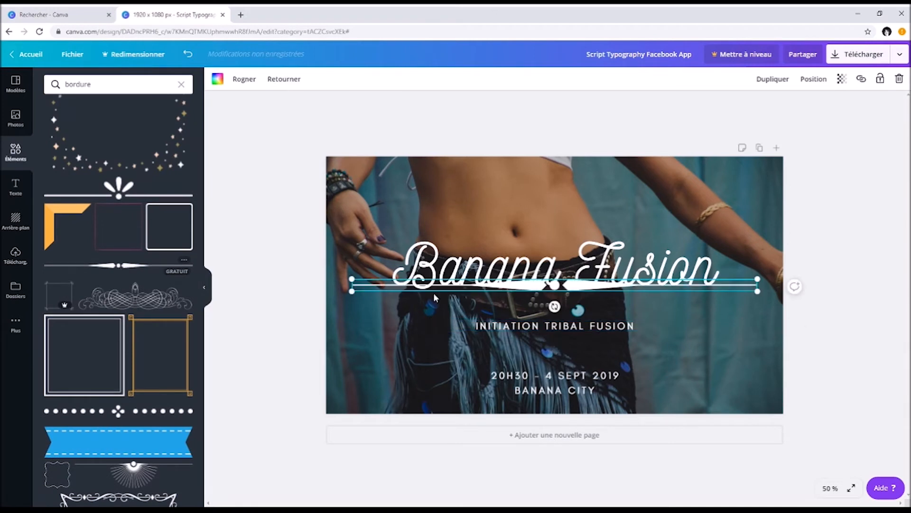
pyautogui.moveTo(570, 285); pyautogui.dragTo(565, 300)
pyautogui.moveTo(351, 291); pyautogui.dragTo(508, 296)
pyautogui.moveTo(606, 304); pyautogui.dragTo(524, 305)
pyautogui.click(852, 316)
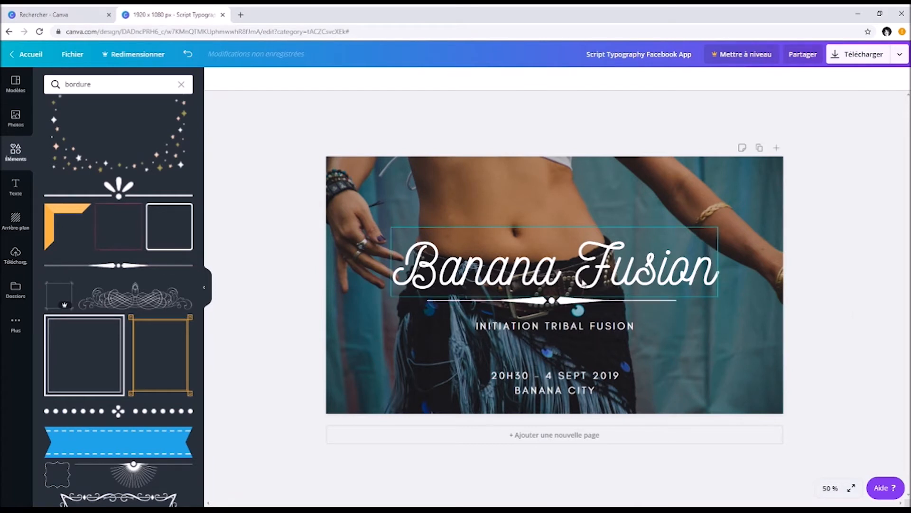
# - Centre the title, divider, tagline, date and "BANANA CITY" lines on one vertical axis and check the cover at 25% scale
pyautogui.click(572, 276)
pyautogui.keyDown('shift'); pyautogui.click(553, 301); pyautogui.keyUp('shift')
pyautogui.keyDown('shift'); pyautogui.click(553, 326); pyautogui.keyUp('shift')
pyautogui.keyDown('shift'); pyautogui.click(554, 375); pyautogui.keyUp('shift')
pyautogui.keyDown('shift'); pyautogui.click(555, 391); pyautogui.keyUp('shift')
pyautogui.click(833, 78)
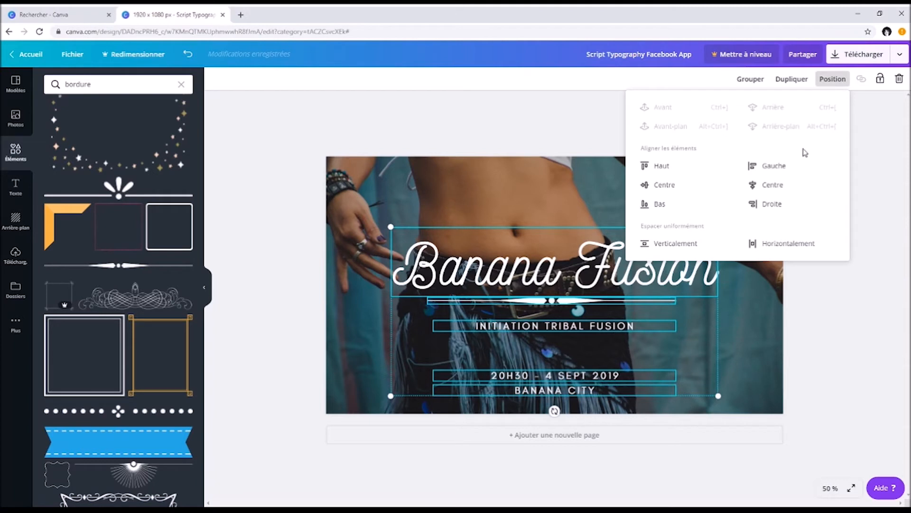
pyautogui.click(767, 189)
pyautogui.click(834, 319)
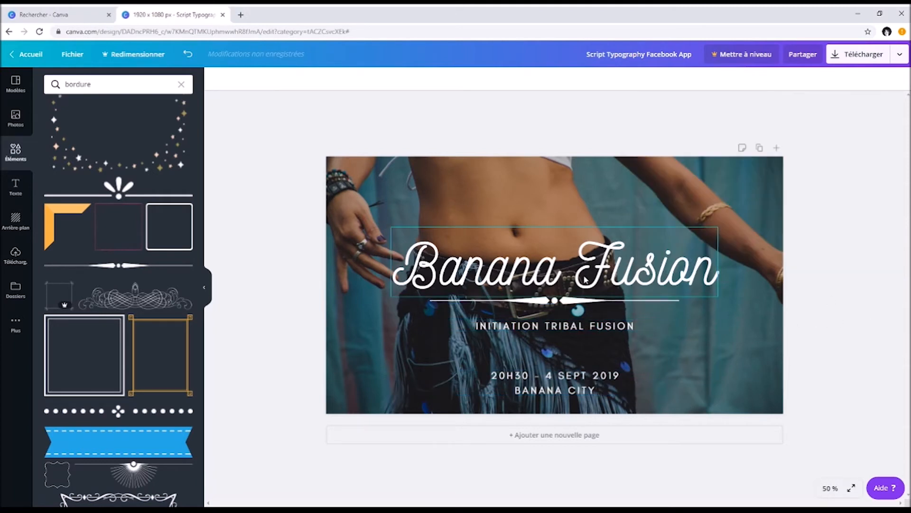
pyautogui.click(830, 488)
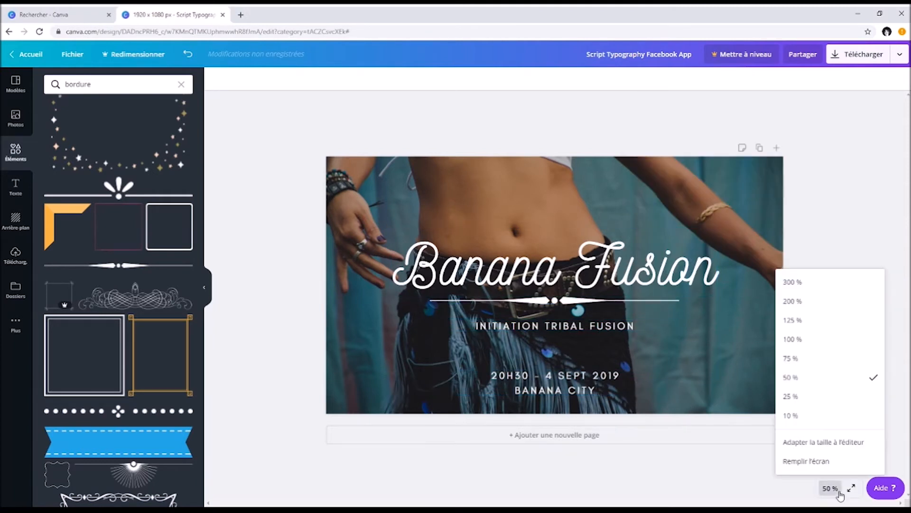
pyautogui.click(821, 402)
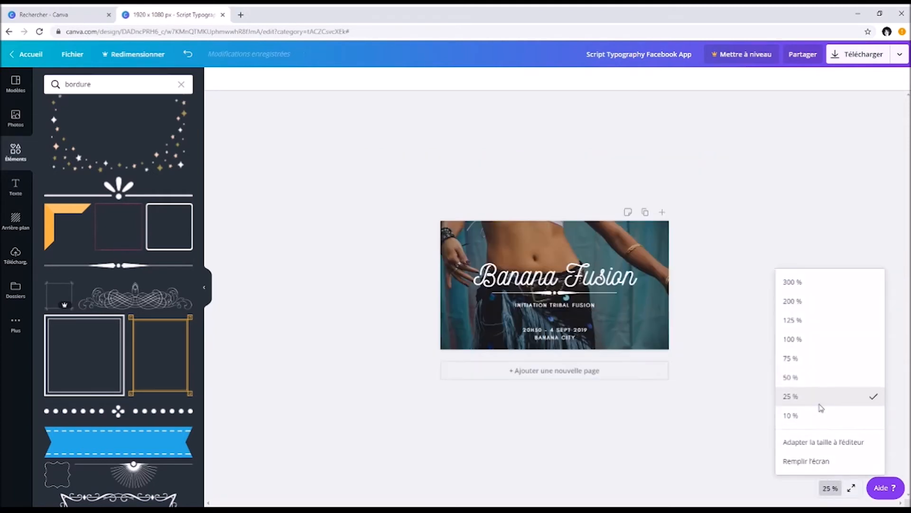
# - Select the title, divider and tagline together and move them slightly up on the cover
pyautogui.click(830, 488)
pyautogui.click(821, 359)
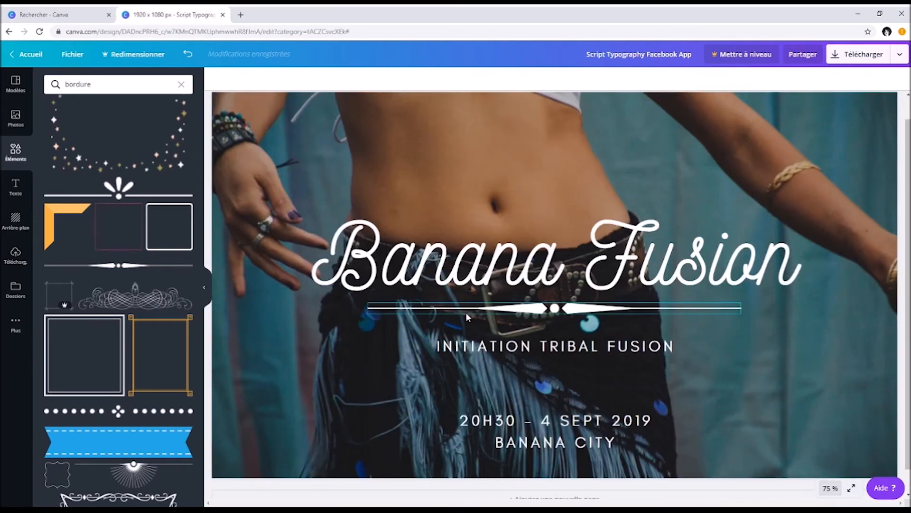
pyautogui.click(830, 488)
pyautogui.click(819, 381)
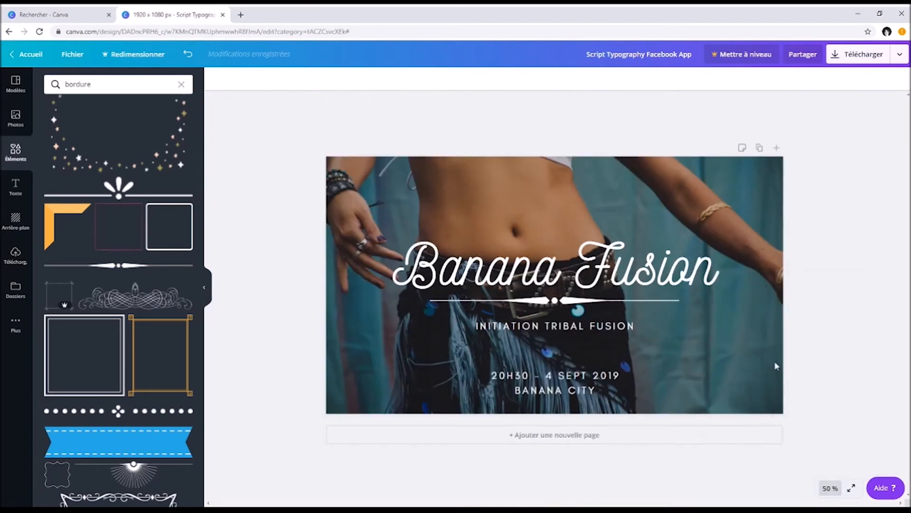
pyautogui.click(550, 291)
pyautogui.keyDown('shift'); pyautogui.click(549, 302); pyautogui.keyUp('shift')
pyautogui.keyDown('shift'); pyautogui.click(528, 326); pyautogui.keyUp('shift')
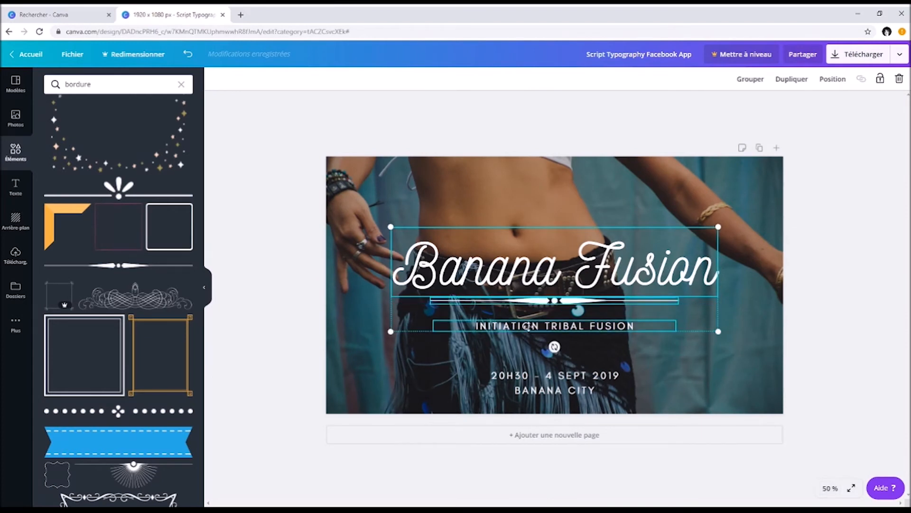
pyautogui.moveTo(535, 324); pyautogui.dragTo(535, 318)
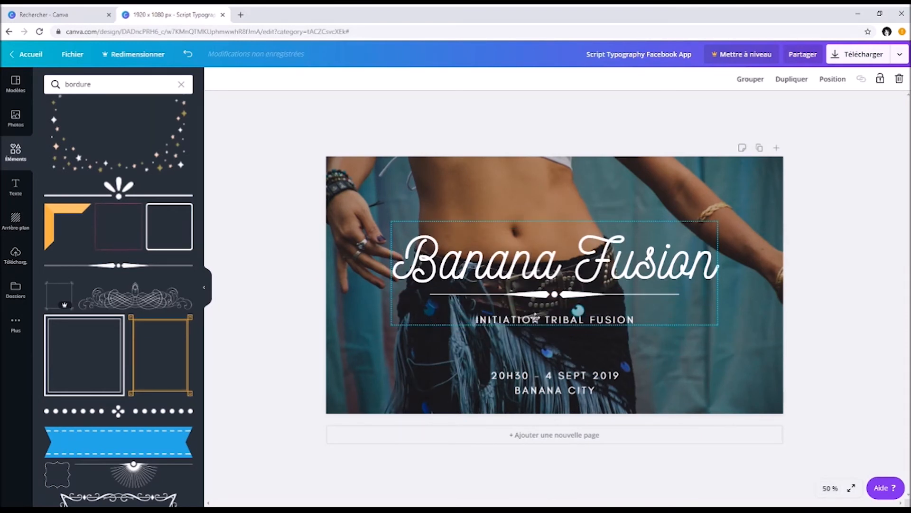
# - Adjust the spacing around the divider by nudging the tagline and the "Banana Fusion" title slightly up
pyautogui.click(616, 338)
pyautogui.click(557, 321)
pyautogui.press('Escape')
pyautogui.moveTo(599, 326); pyautogui.dragTo(599, 324)
pyautogui.moveTo(596, 268); pyautogui.dragTo(596, 263)
pyautogui.click(864, 288)
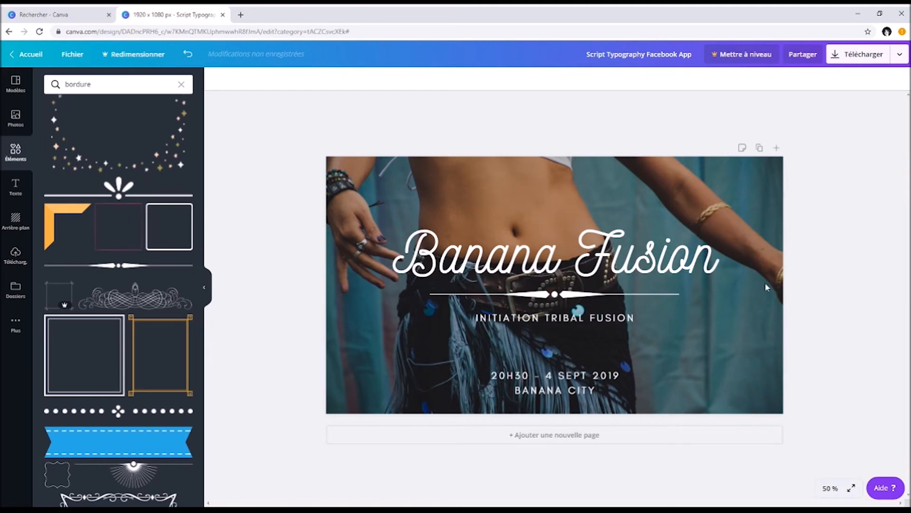
# - Search the graphic elements for "mandala" and add the eight-pointed geometric mandala to the cover
pyautogui.scroll(3, 122, 265)
pyautogui.click(108, 90)
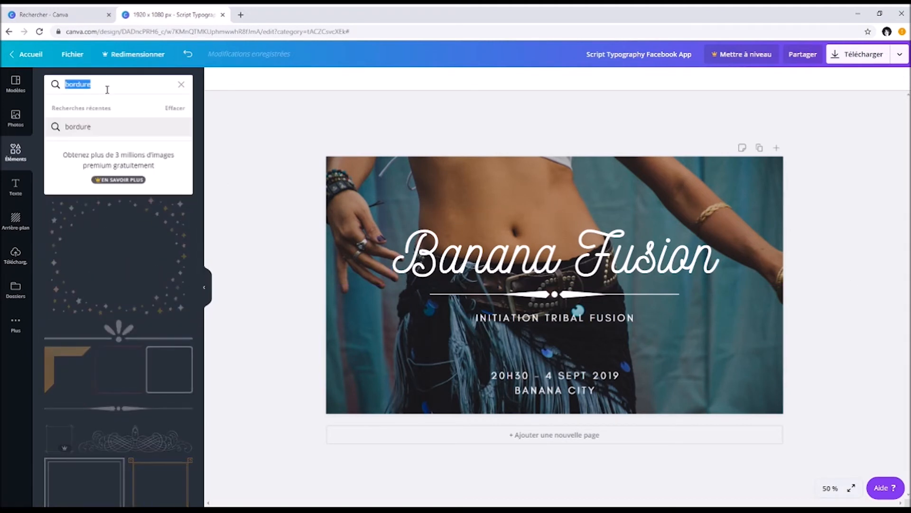
pyautogui.write('mandala')
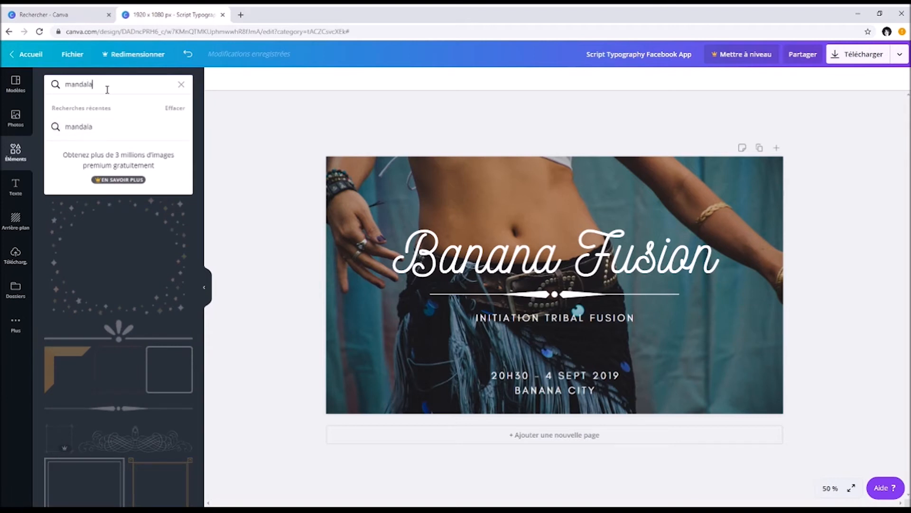
pyautogui.click(100, 126)
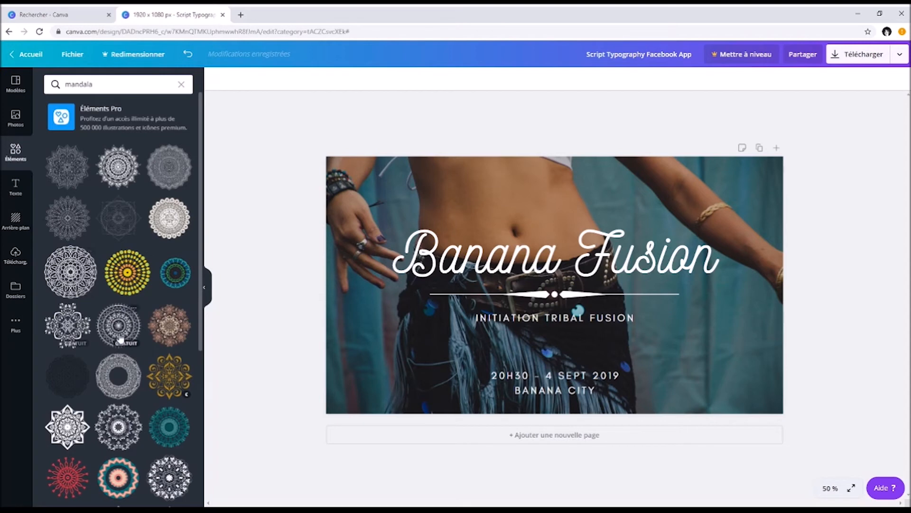
pyautogui.scroll(-3, 142, 332)
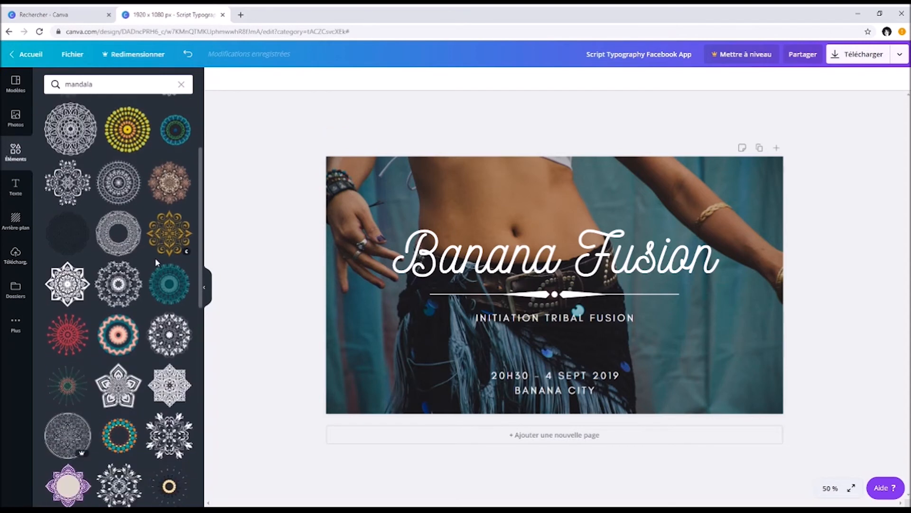
pyautogui.click(168, 386)
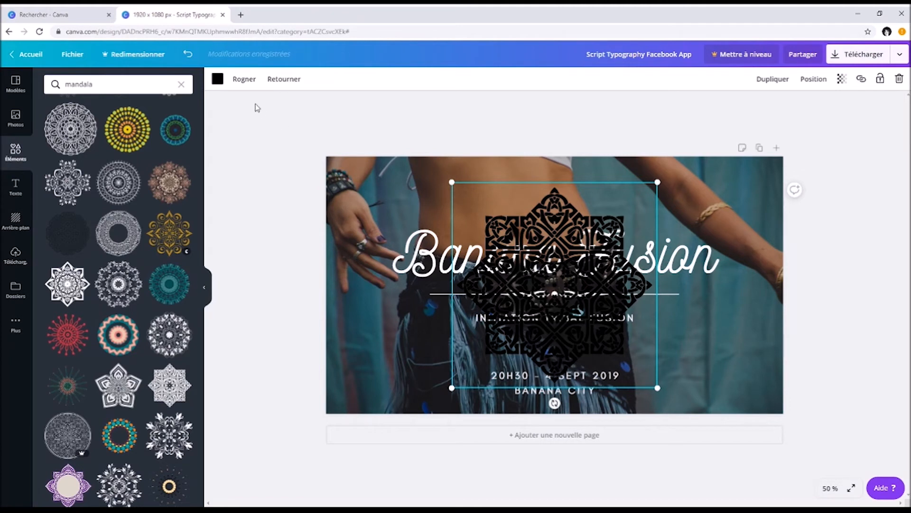
# - Recolour the mandala white, set its transparency to 32 and send it two levels backward
pyautogui.click(216, 80)
pyautogui.click(180, 160)
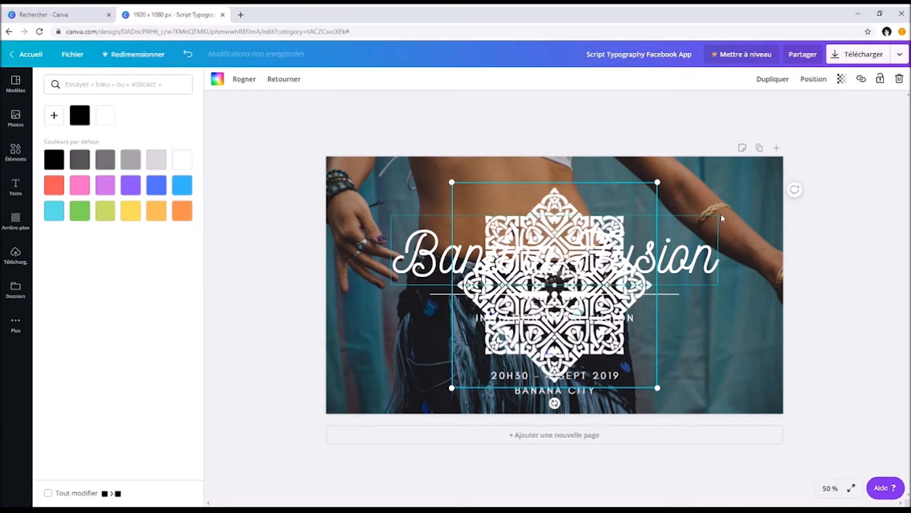
pyautogui.click(841, 79)
pyautogui.moveTo(798, 106); pyautogui.dragTo(772, 110)
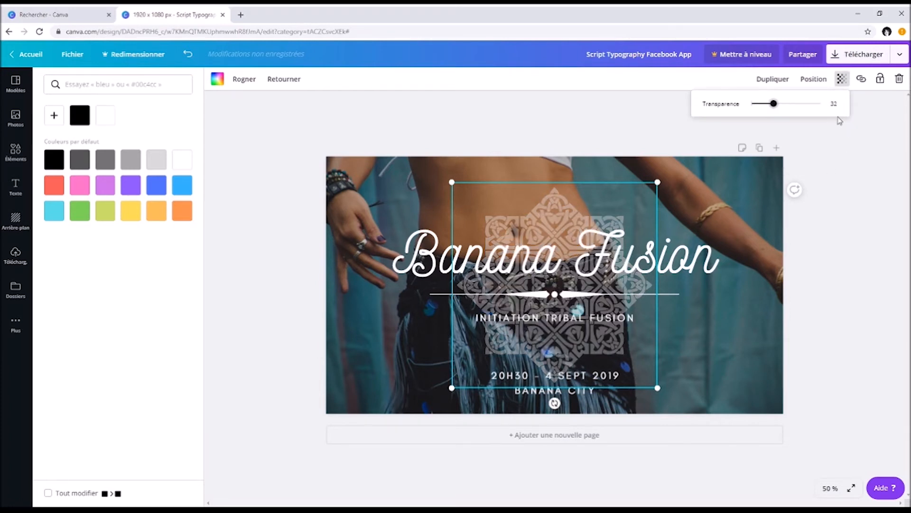
pyautogui.click(803, 88)
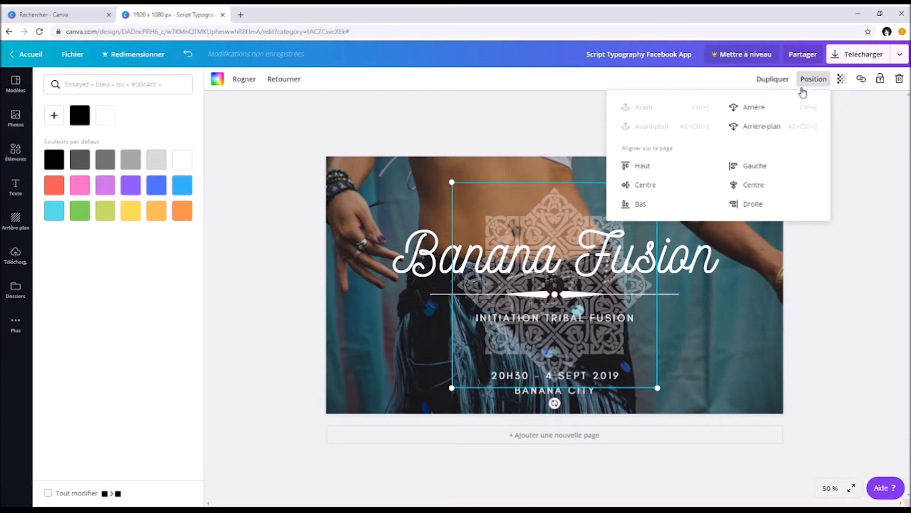
pyautogui.click(761, 116)
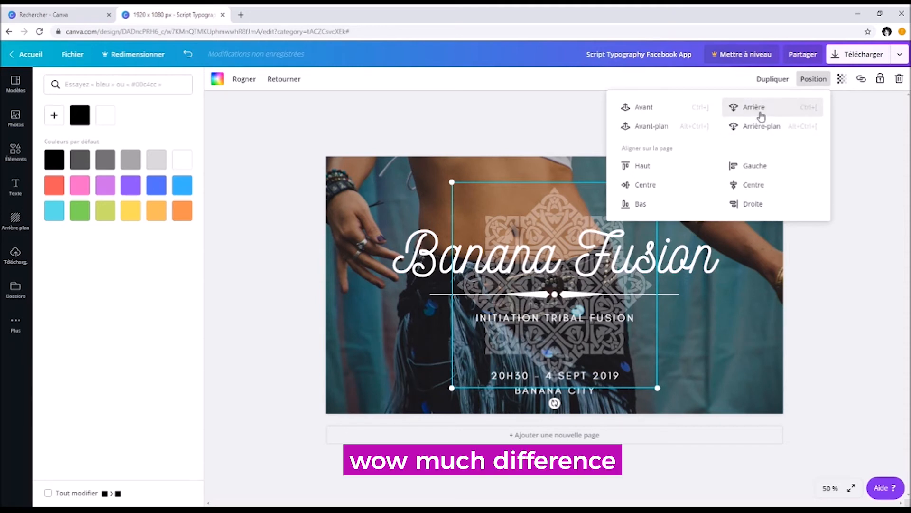
pyautogui.click(761, 116)
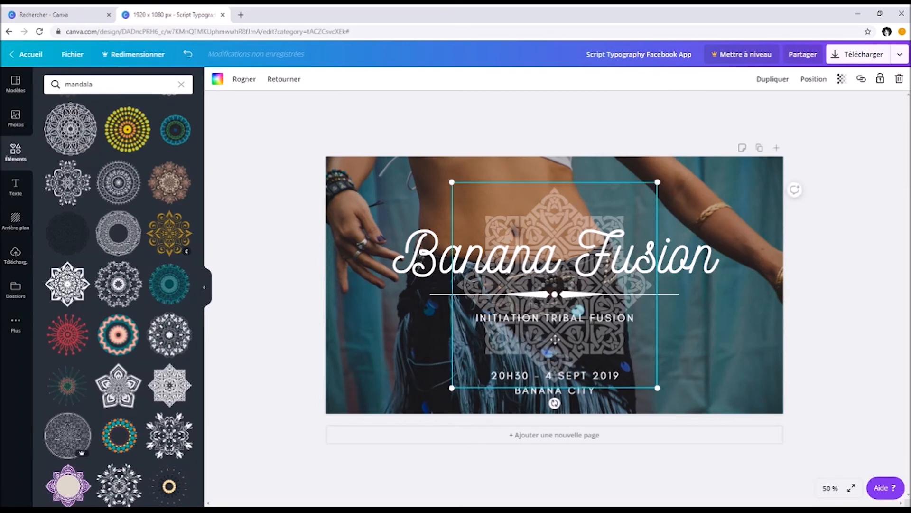
# - Try the mandala in the lower corners of the cover, then delete it
pyautogui.moveTo(555, 339); pyautogui.dragTo(802, 439)
pyautogui.moveTo(755, 366); pyautogui.dragTo(348, 382)
pyautogui.press('Delete')
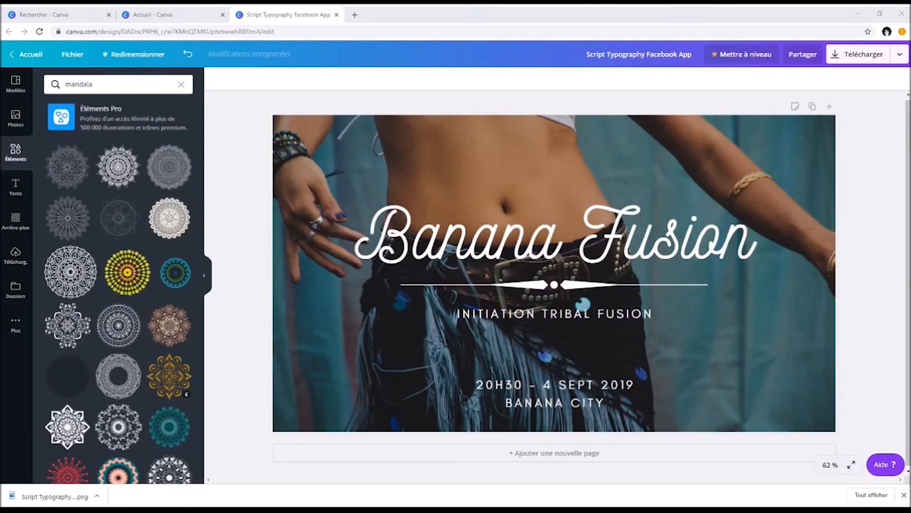
# - Search the graphic elements for "banana"
pyautogui.click(99, 84)
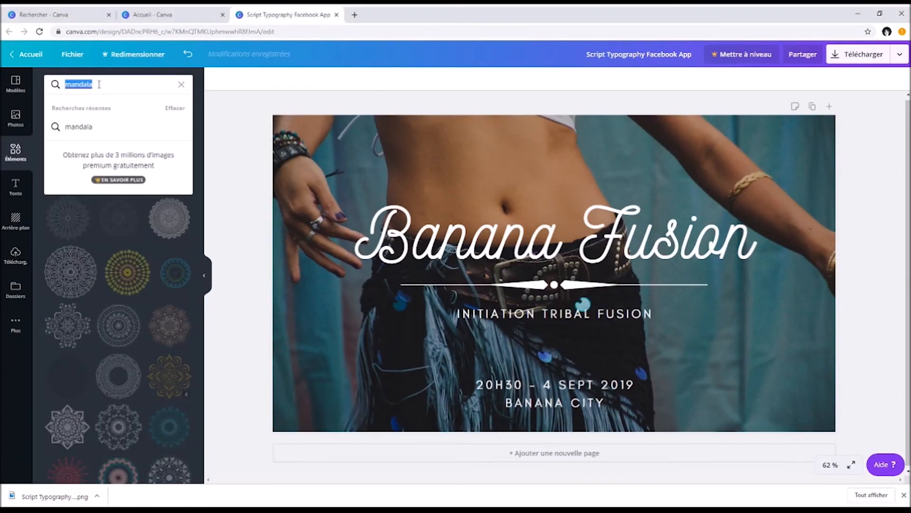
pyautogui.write('banana')
pyautogui.press('Return')
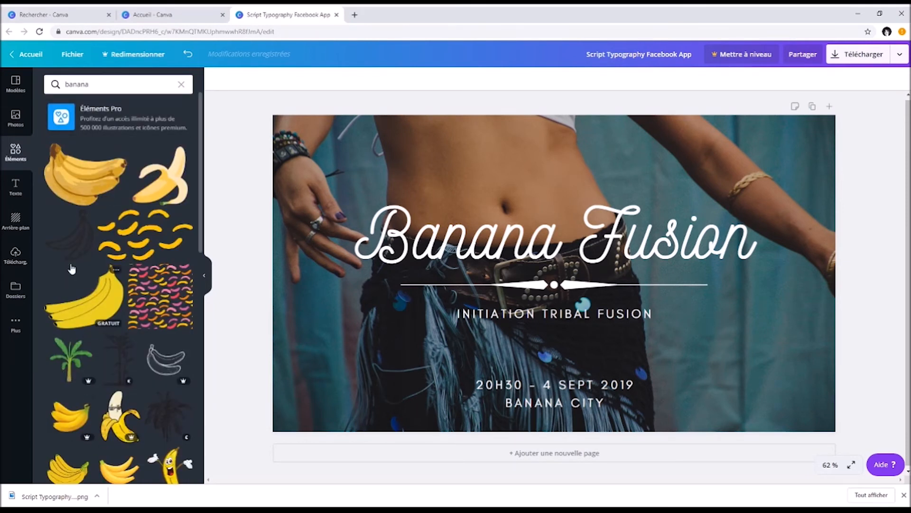
# - Try the realistic yellow banana bunch at a smaller size near the cover's left edge and delete it
pyautogui.click(83, 179)
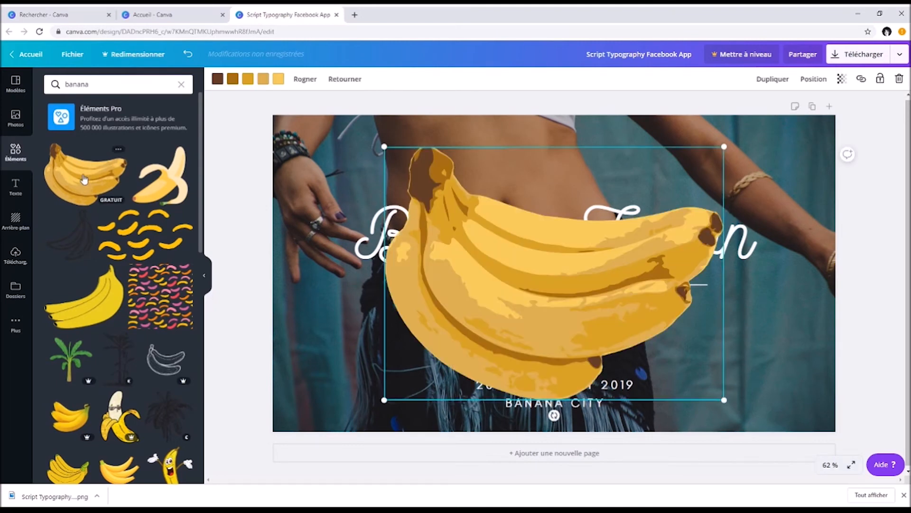
pyautogui.moveTo(724, 146); pyautogui.dragTo(458, 345)
pyautogui.moveTo(423, 370); pyautogui.dragTo(328, 324)
pyautogui.press('Delete')
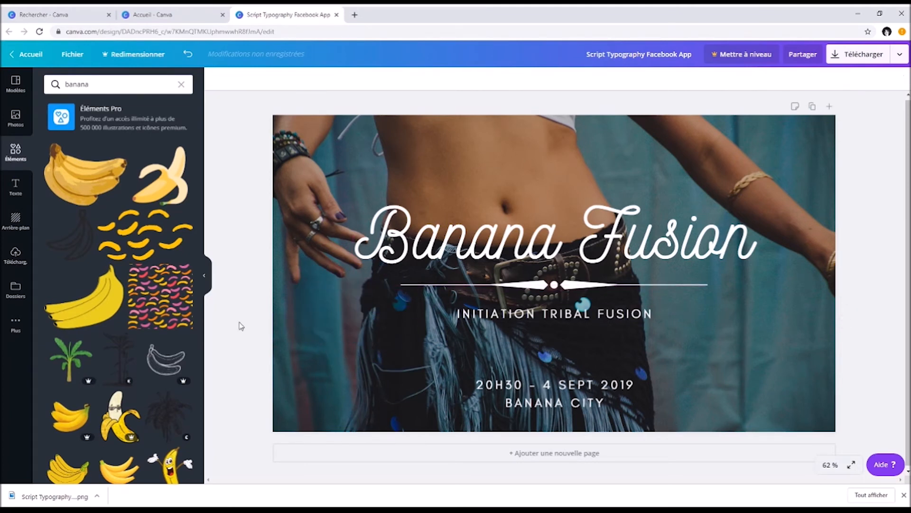
# - Add the dark line-art banana icon and recolour it with a custom deep yellow close to #ffd52d
pyautogui.click(73, 238)
pyautogui.moveTo(623, 274); pyautogui.dragTo(497, 277)
pyautogui.click(217, 79)
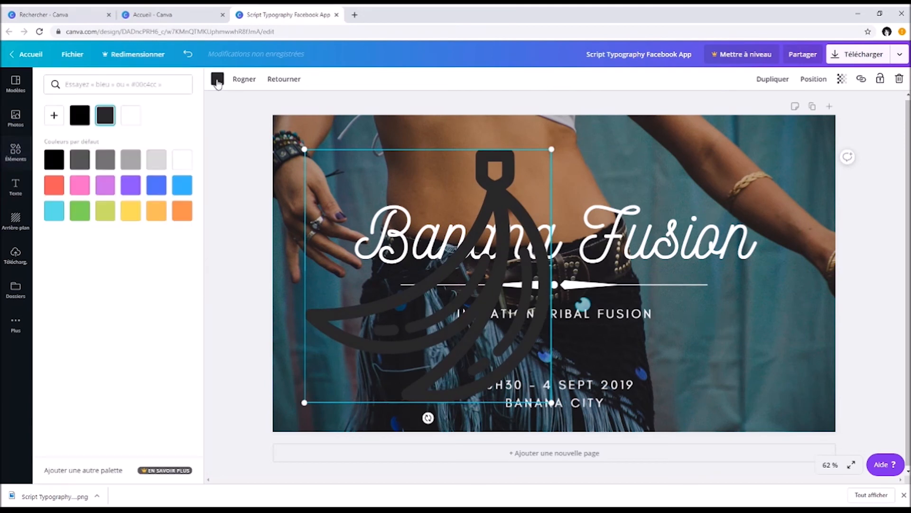
pyautogui.click(131, 211)
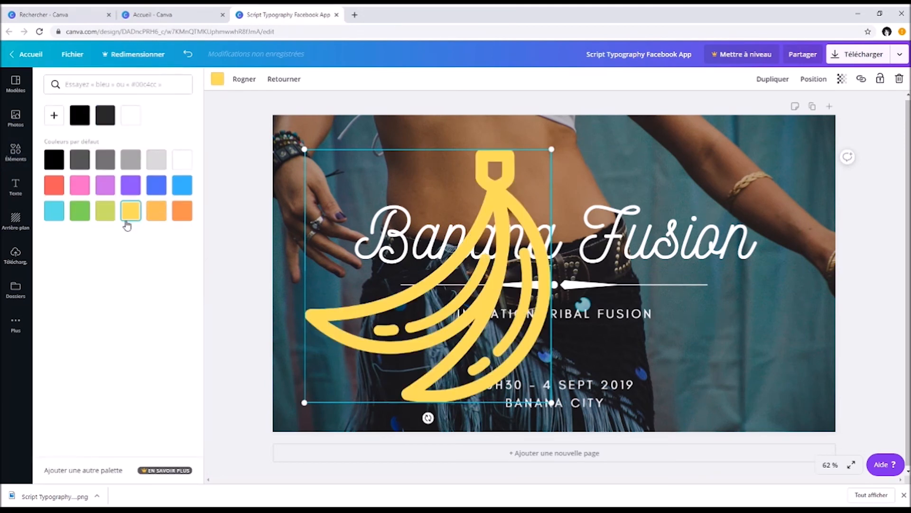
pyautogui.click(54, 116)
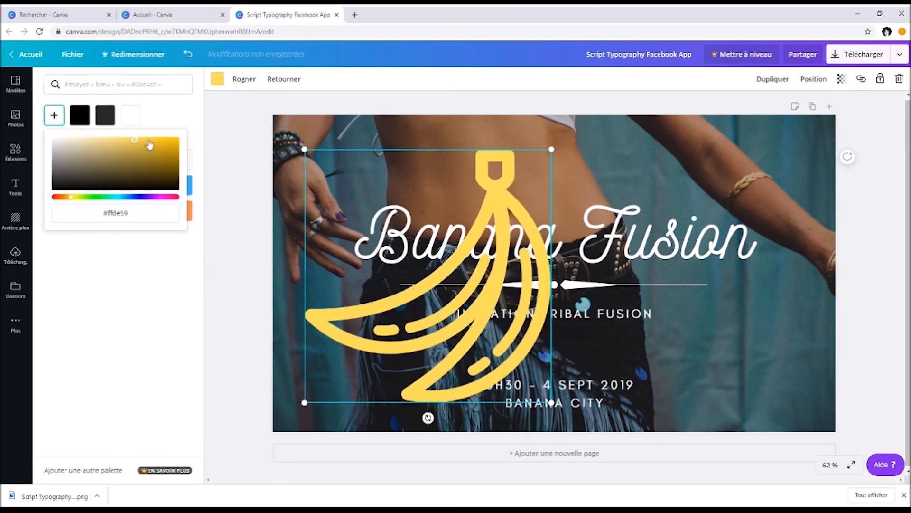
pyautogui.click(157, 140)
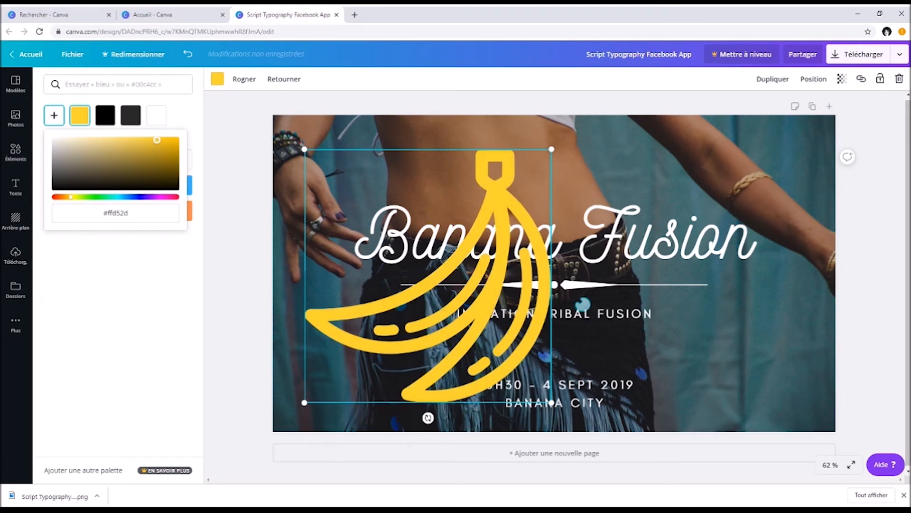
pyautogui.click(153, 138)
pyautogui.click(134, 283)
# - Shrink the yellow banana icon and place it below the end of the title, beside the divider
pyautogui.moveTo(498, 208); pyautogui.dragTo(770, 208)
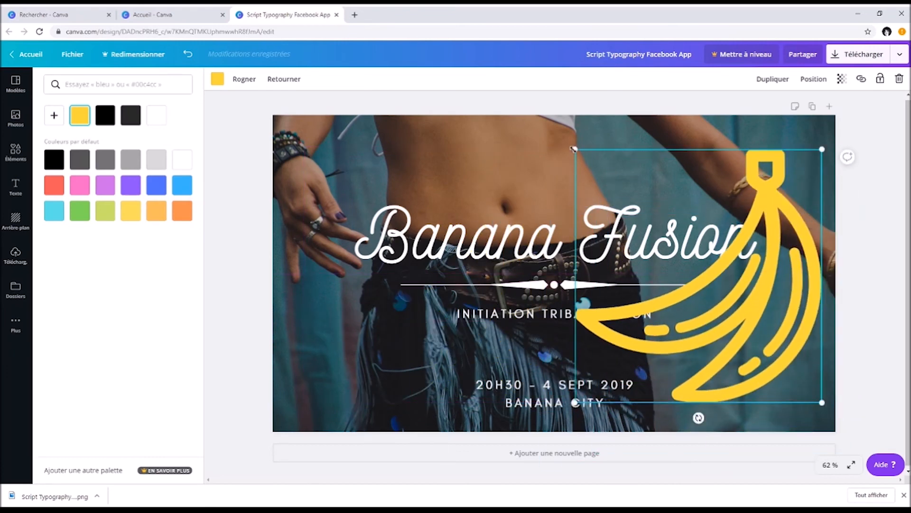
pyautogui.moveTo(574, 149); pyautogui.dragTo(749, 321)
pyautogui.moveTo(821, 332); pyautogui.dragTo(803, 266)
pyautogui.moveTo(767, 351)
pyautogui.mouseDown()
pyautogui.moveTo(753, 351)
pyautogui.moveTo(768, 355)
pyautogui.mouseUp()
pyautogui.moveTo(785, 285); pyautogui.dragTo(775, 295)
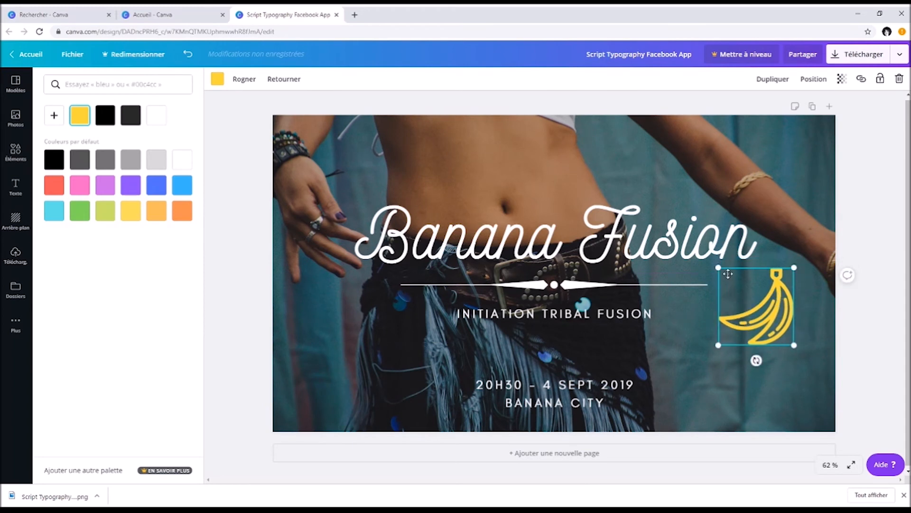
pyautogui.moveTo(719, 268); pyautogui.dragTo(781, 287)
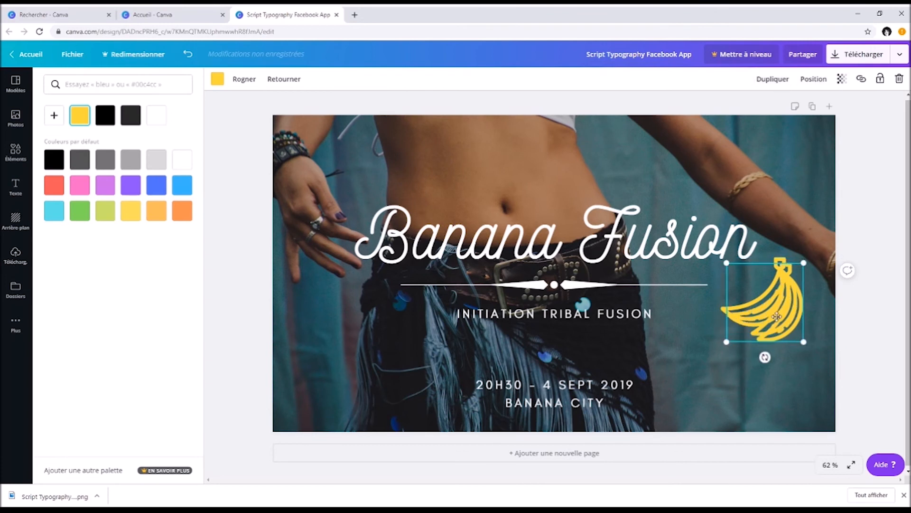
# - Place a copy of the banana icon above the start of the title, turned nearly upside down and slightly smaller
pyautogui.moveTo(777, 316); pyautogui.dragTo(360, 196)
pyautogui.moveTo(347, 236); pyautogui.dragTo(365, 123)
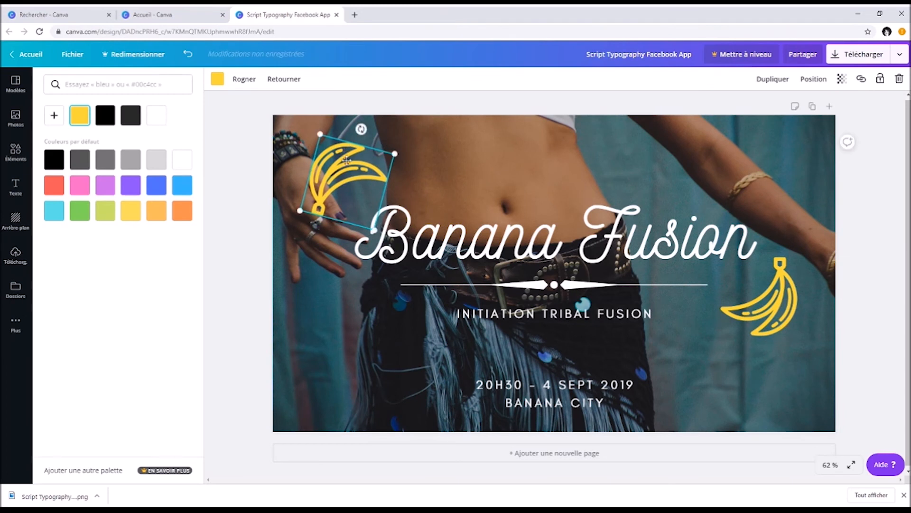
pyautogui.moveTo(352, 166); pyautogui.dragTo(355, 167)
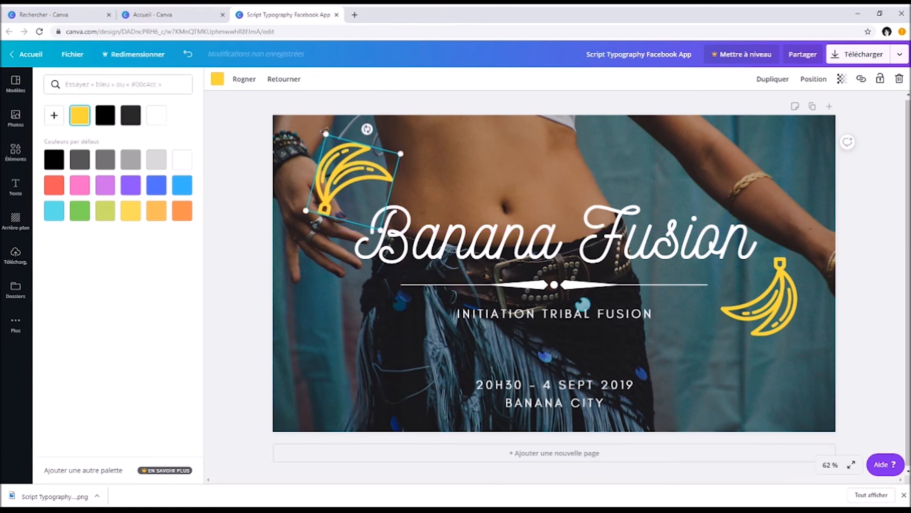
pyautogui.moveTo(326, 134); pyautogui.dragTo(334, 146)
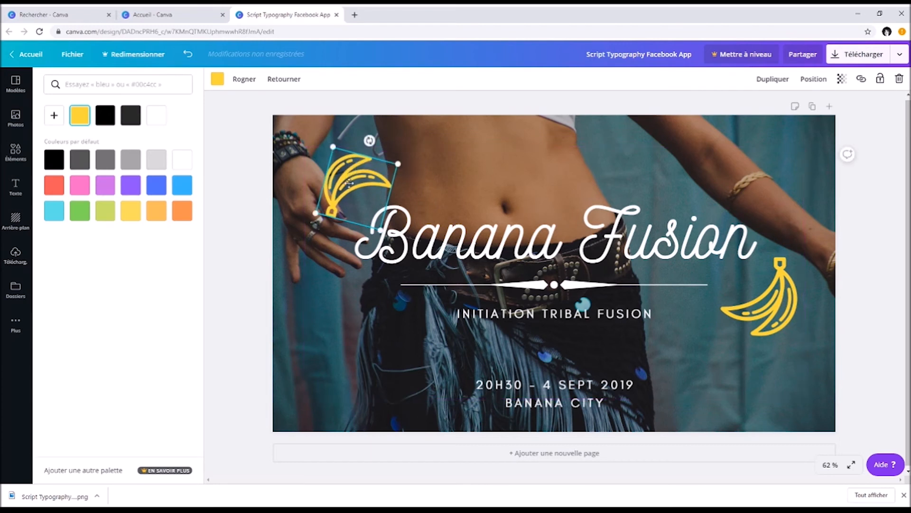
pyautogui.click(246, 252)
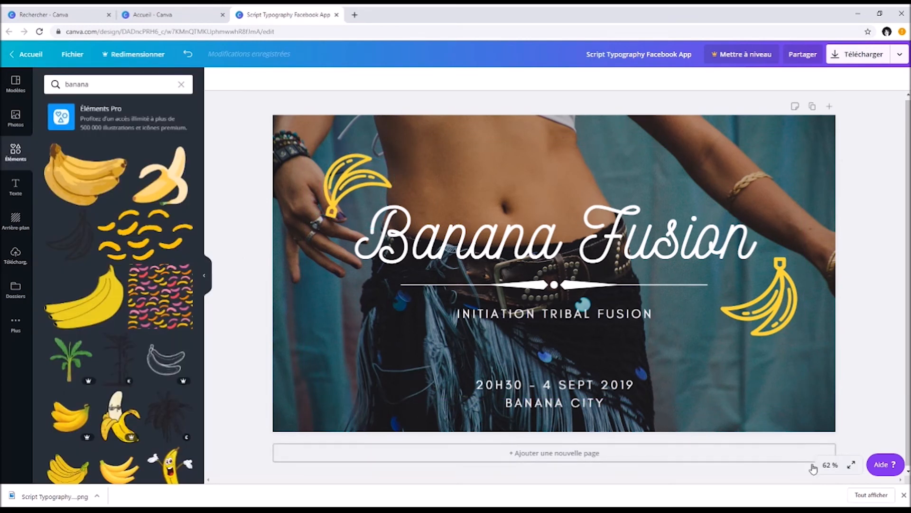
# - Check how the cover with both banana icons reads at 50% and 10% scale
pyautogui.click(830, 465)
pyautogui.click(790, 354)
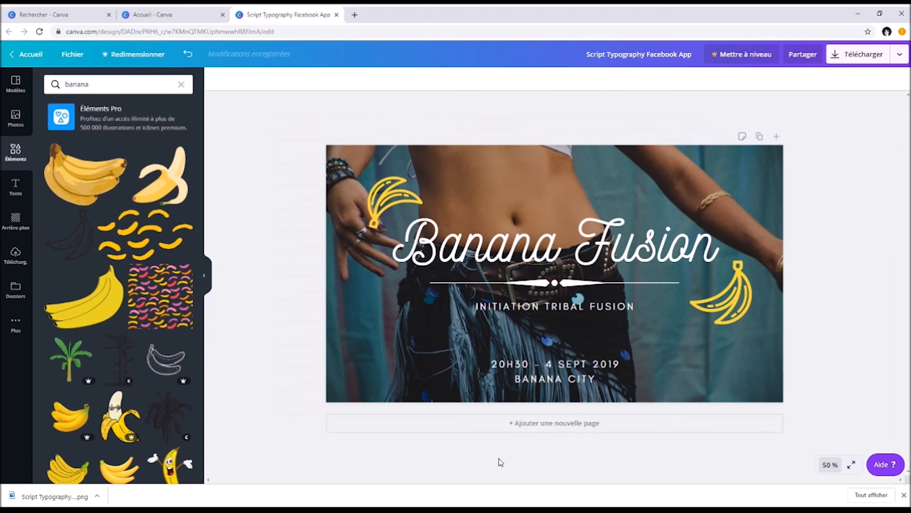
pyautogui.click(830, 465)
pyautogui.click(824, 393)
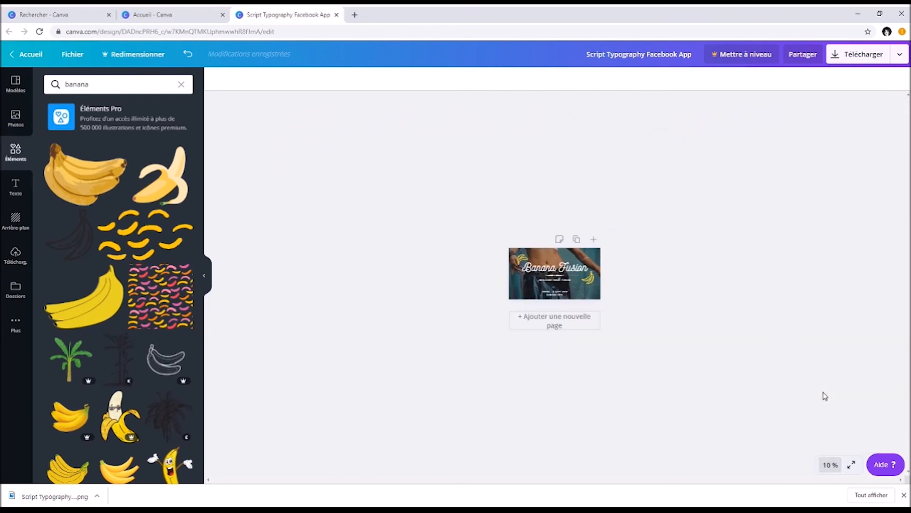
pyautogui.click(830, 465)
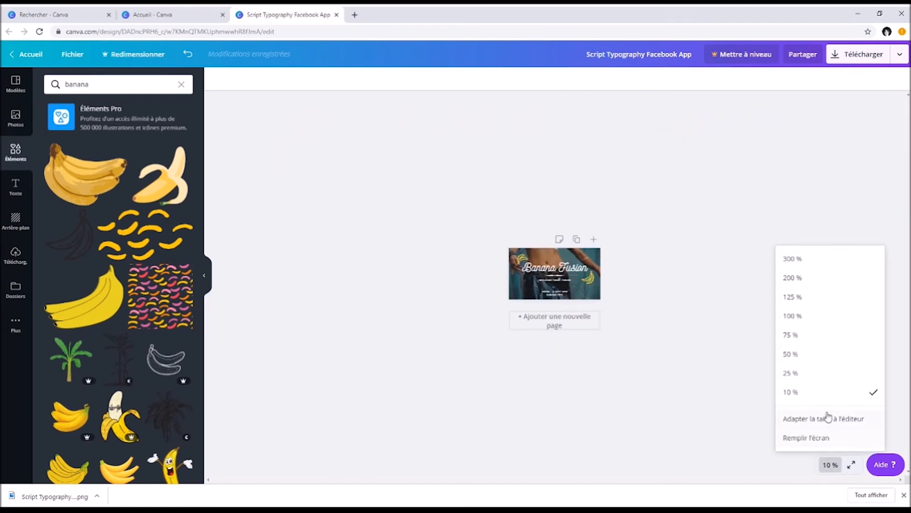
pyautogui.click(819, 356)
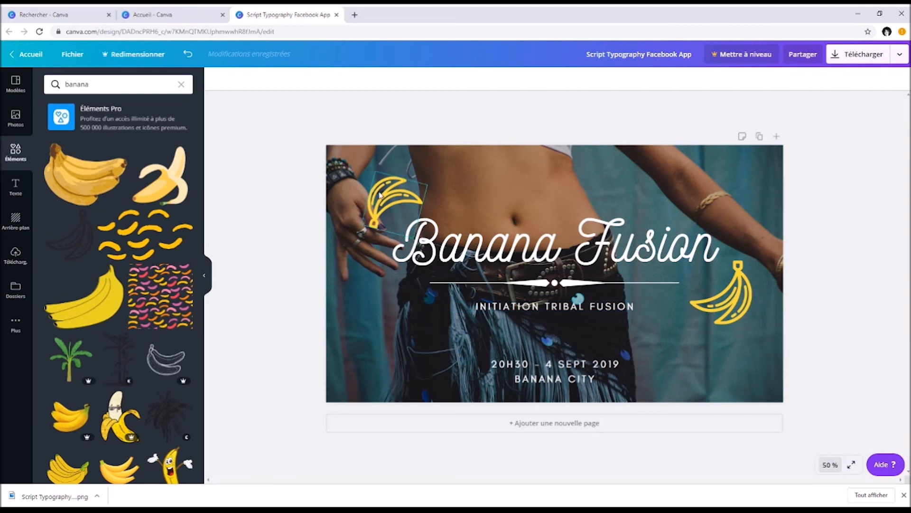
# - Replace the larger banana icon beside the divider with a copy of the smaller one above the title, turned upright
pyautogui.moveTo(392, 192); pyautogui.dragTo(388, 191)
pyautogui.click(720, 308)
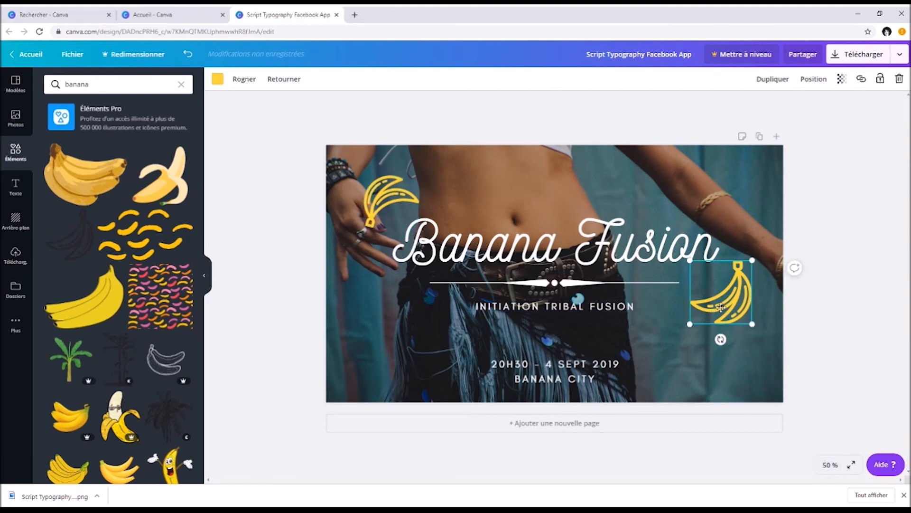
pyautogui.press('Delete')
pyautogui.click(392, 196)
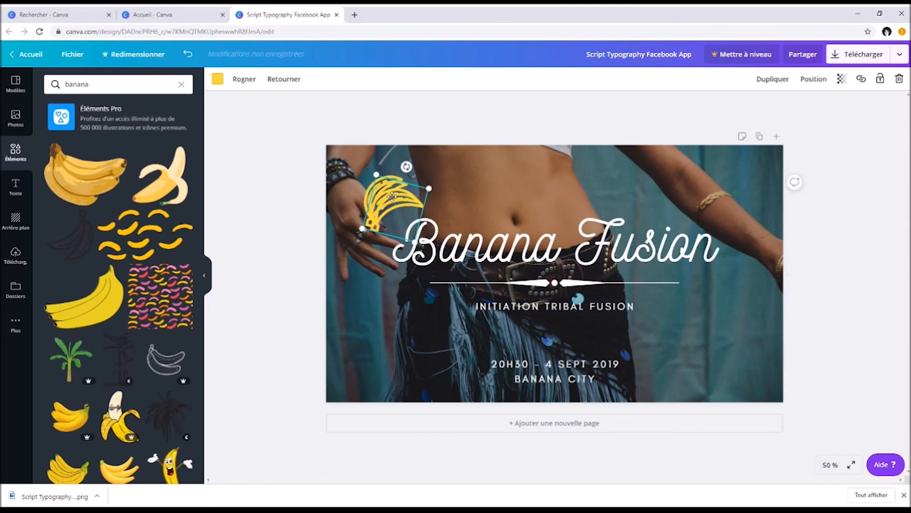
pyautogui.hotkey('ctrl', 'z')
pyautogui.moveTo(712, 279); pyautogui.dragTo(679, 419)
pyautogui.moveTo(718, 315); pyautogui.dragTo(748, 281)
# - Rotate the banana icon above the title slightly counterclockwise and nudge the one below the title's end slightly up and inward
pyautogui.click(411, 193)
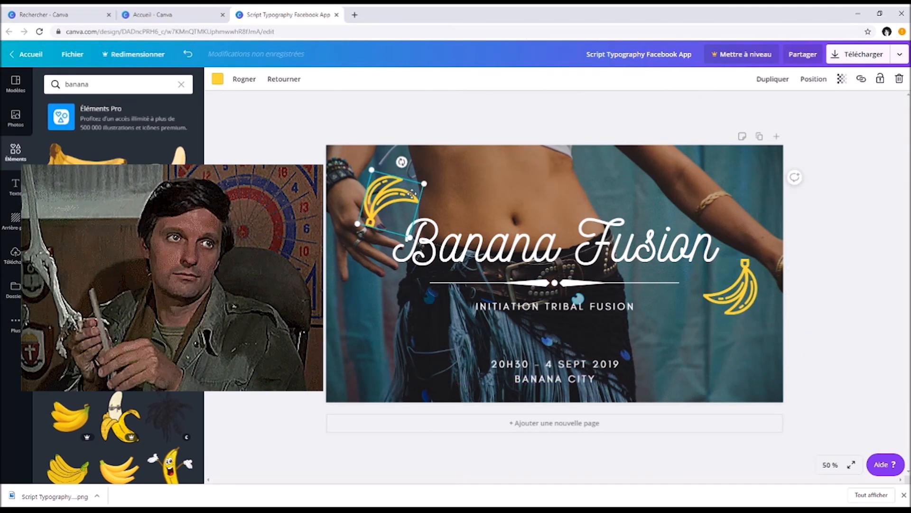
pyautogui.moveTo(402, 162); pyautogui.dragTo(398, 161)
pyautogui.click(736, 358)
pyautogui.click(737, 298)
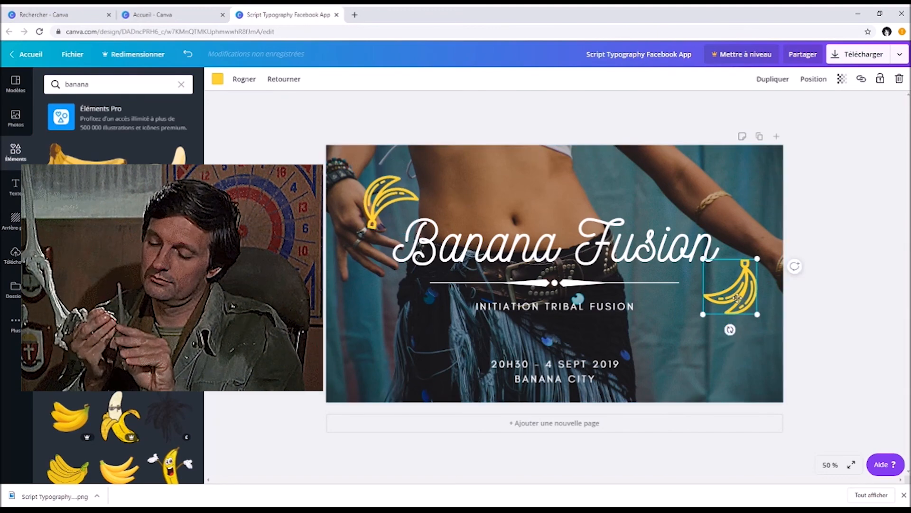
pyautogui.moveTo(737, 298); pyautogui.dragTo(733, 296)
pyautogui.click(860, 338)
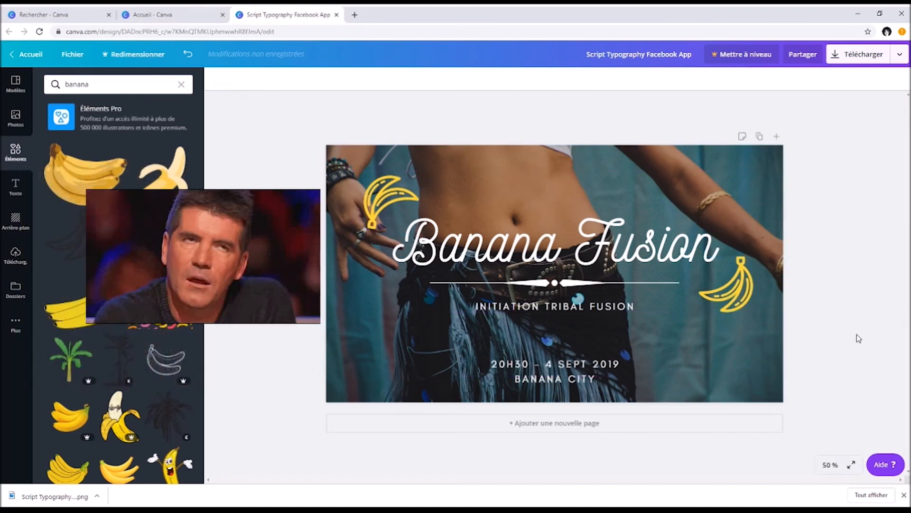
pyautogui.moveTo(713, 300); pyautogui.dragTo(533, 205)
pyautogui.hotkey('ctrl', 'z')
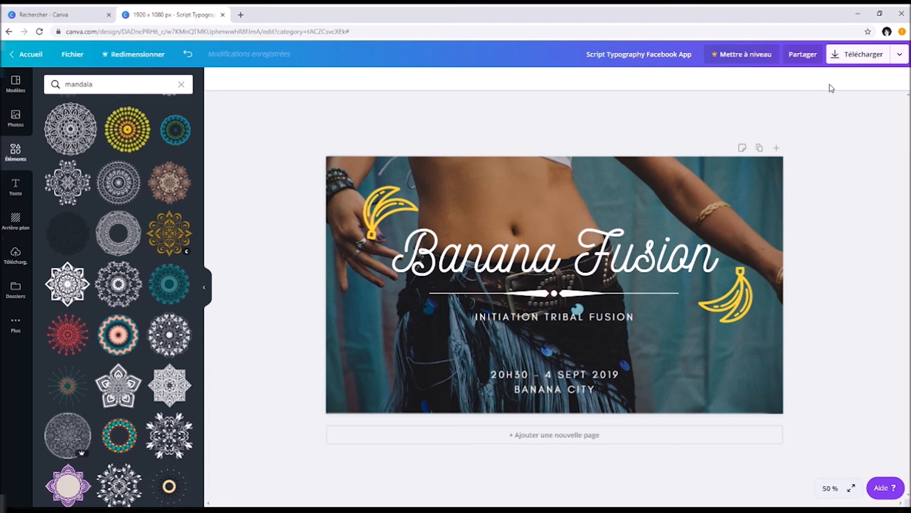
# - Download the finished event cover as a PNG and dismiss the referral dialog
pyautogui.click(898, 55)
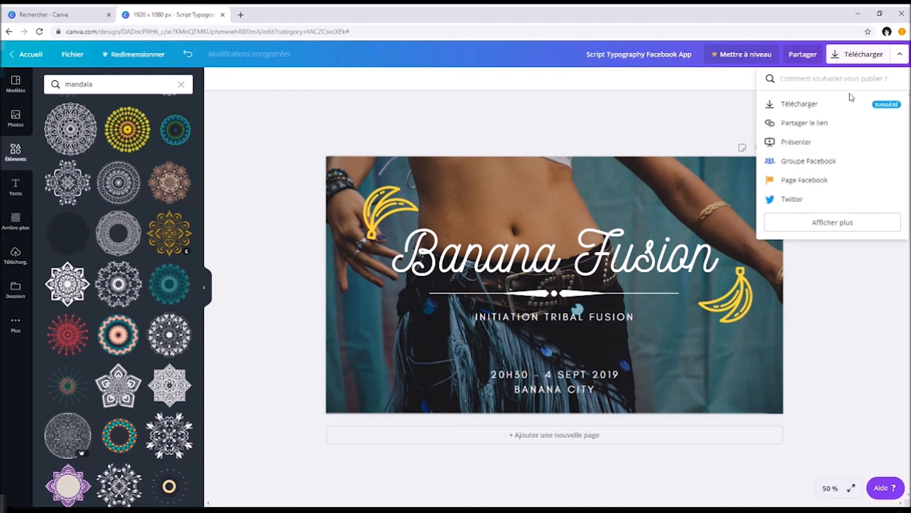
pyautogui.click(839, 109)
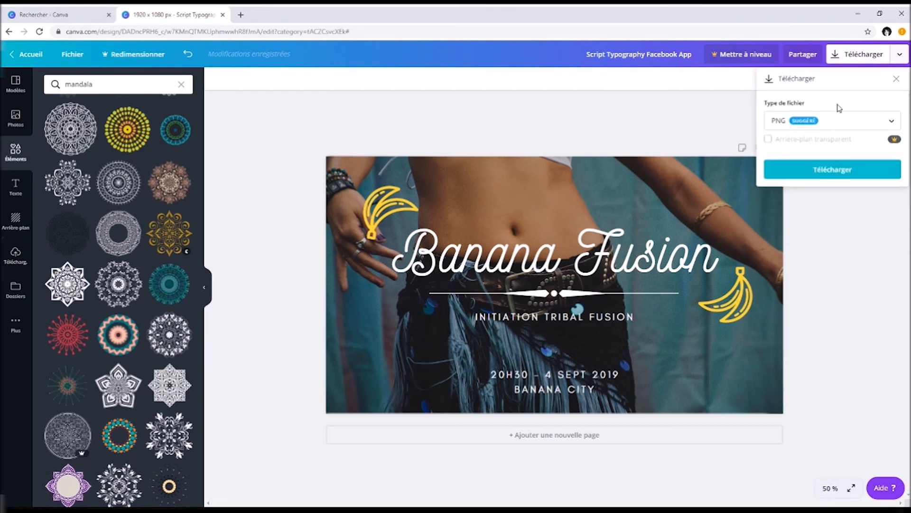
pyautogui.click(872, 122)
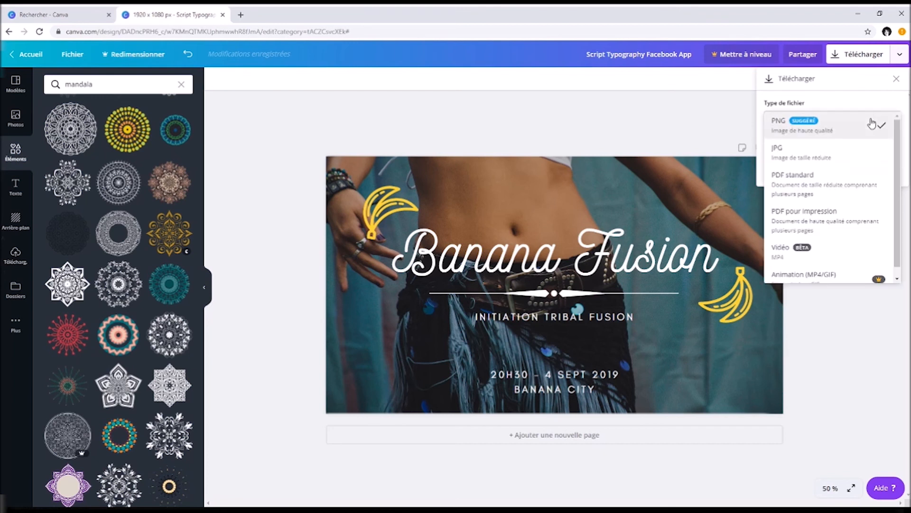
pyautogui.click(836, 135)
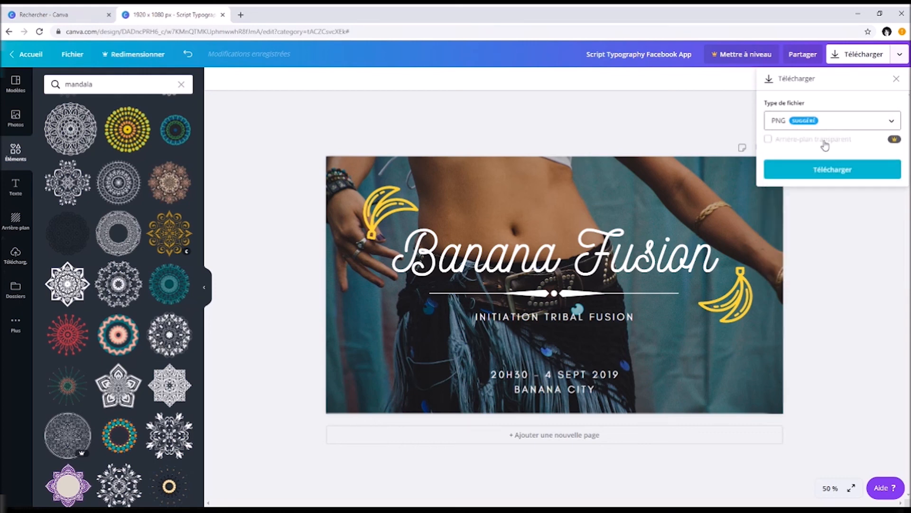
pyautogui.click(804, 177)
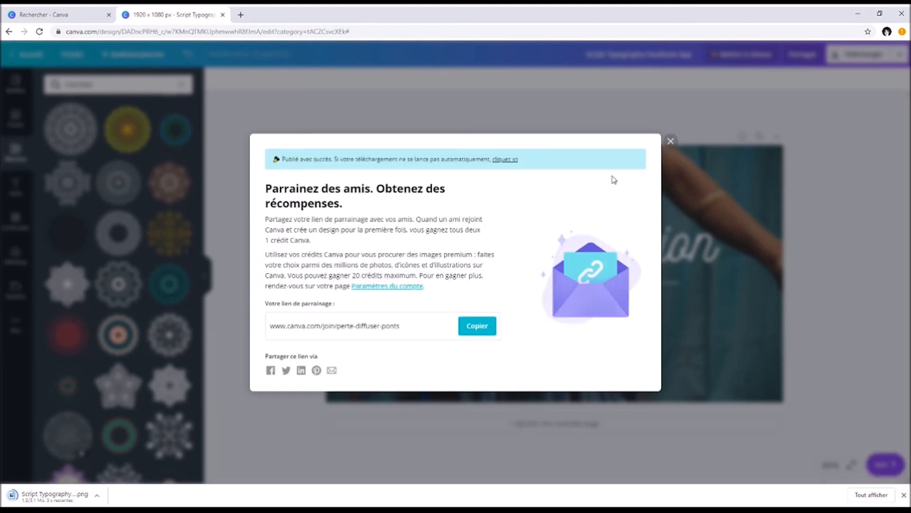
pyautogui.click(664, 142)
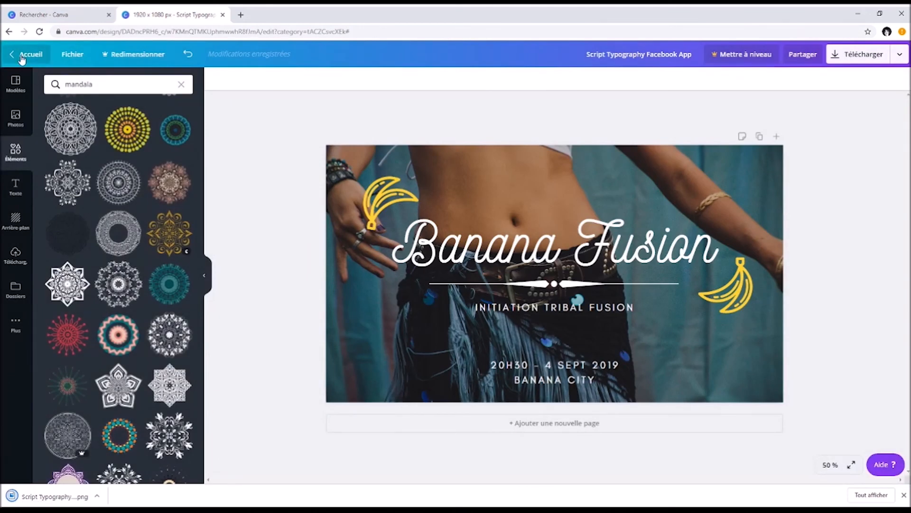
# - Return to the home page and reload it to look through the saved designs
pyautogui.click(21, 58)
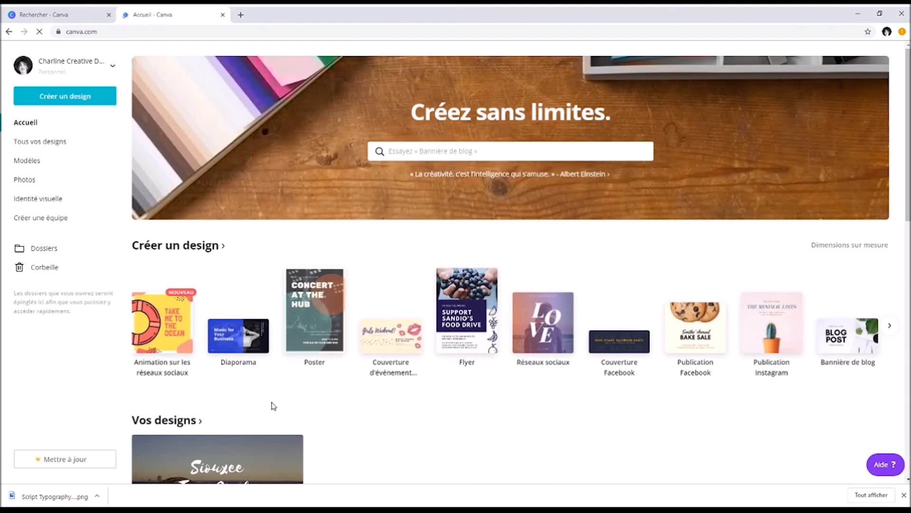
pyautogui.scroll(-2, 274, 408)
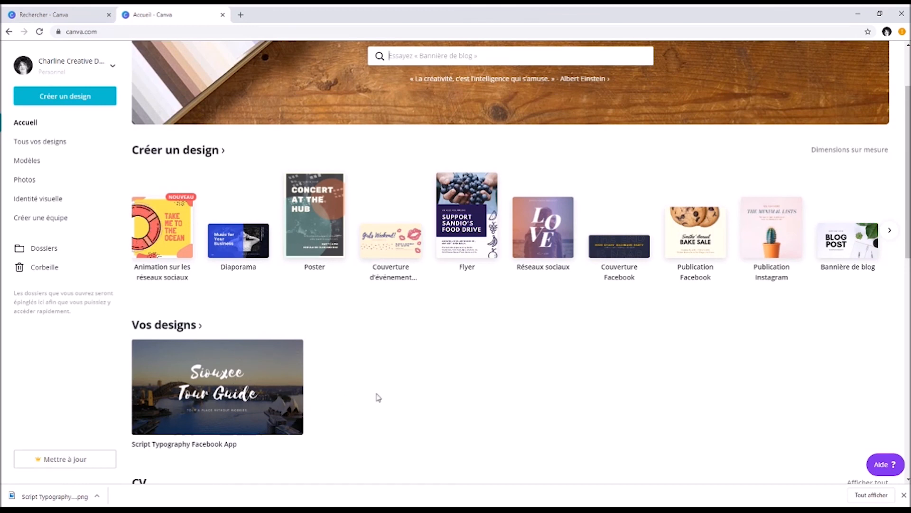
pyautogui.scroll(-2, 377, 397)
pyautogui.click(41, 32)
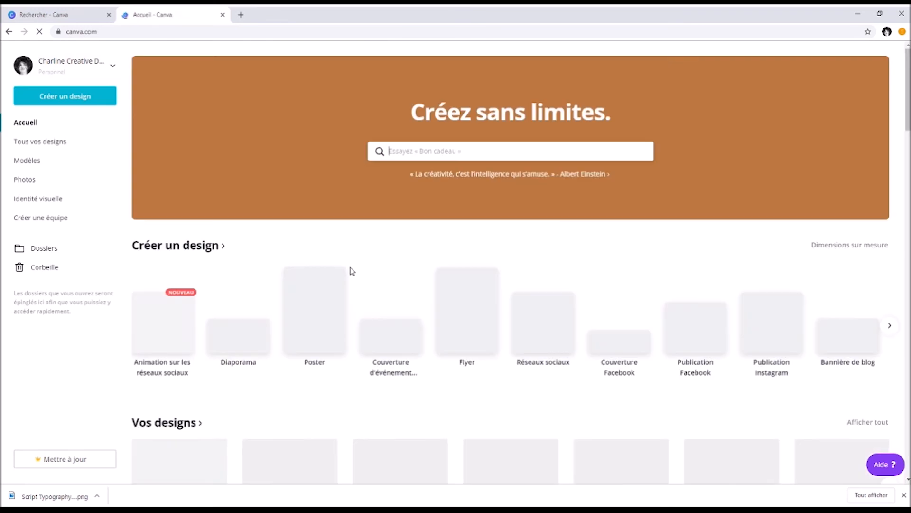
pyautogui.scroll(-3, 352, 271)
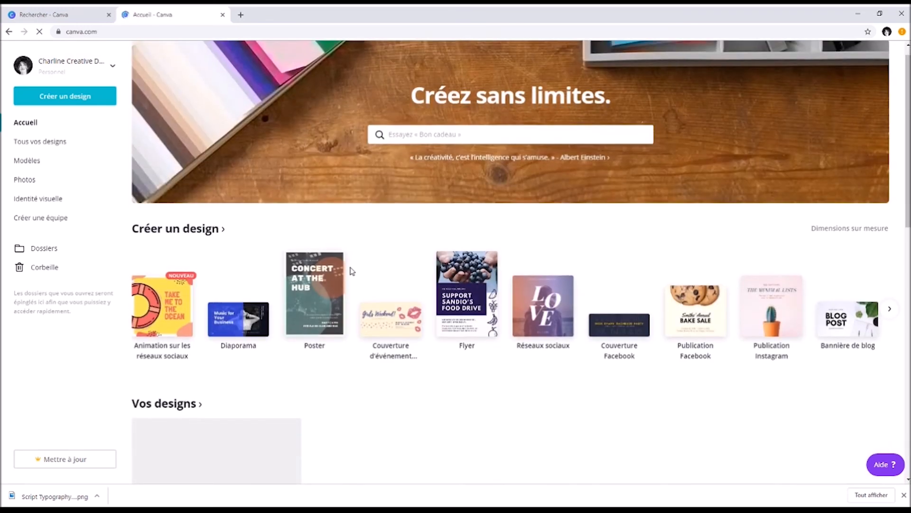